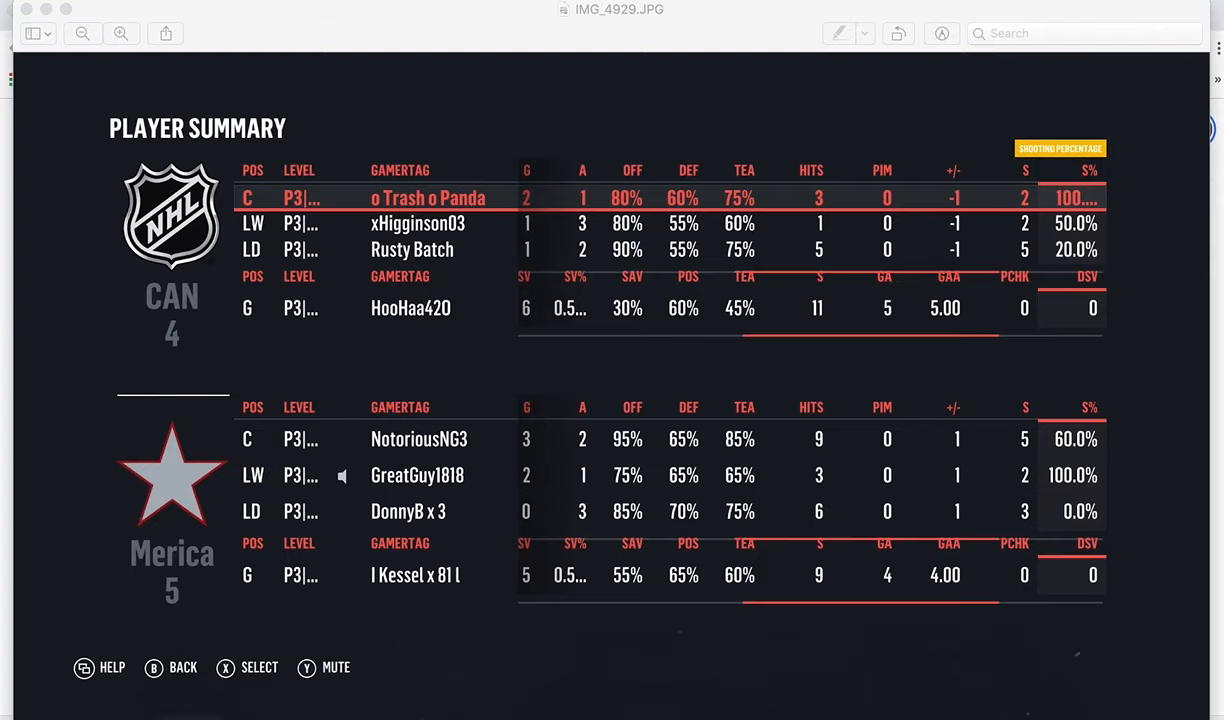
- Open the MyStatsOnline site in Chrome and log in as Team Manager
click(156, 700)
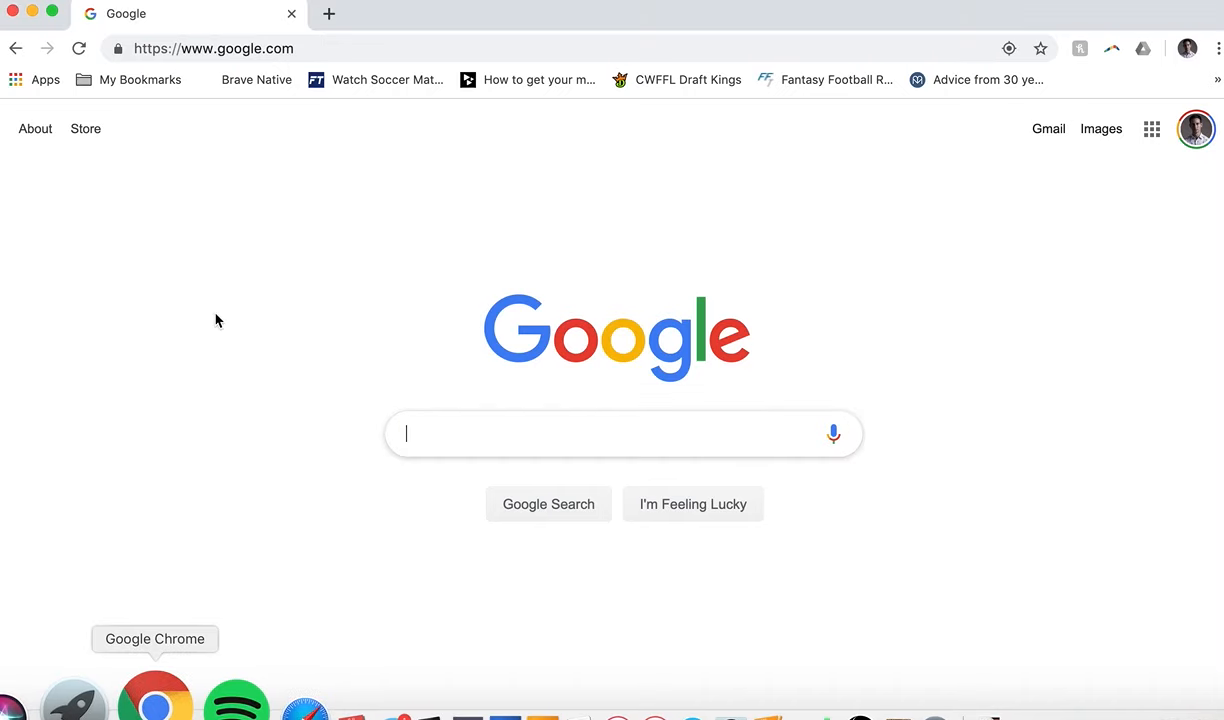
click(292, 48)
text(my)
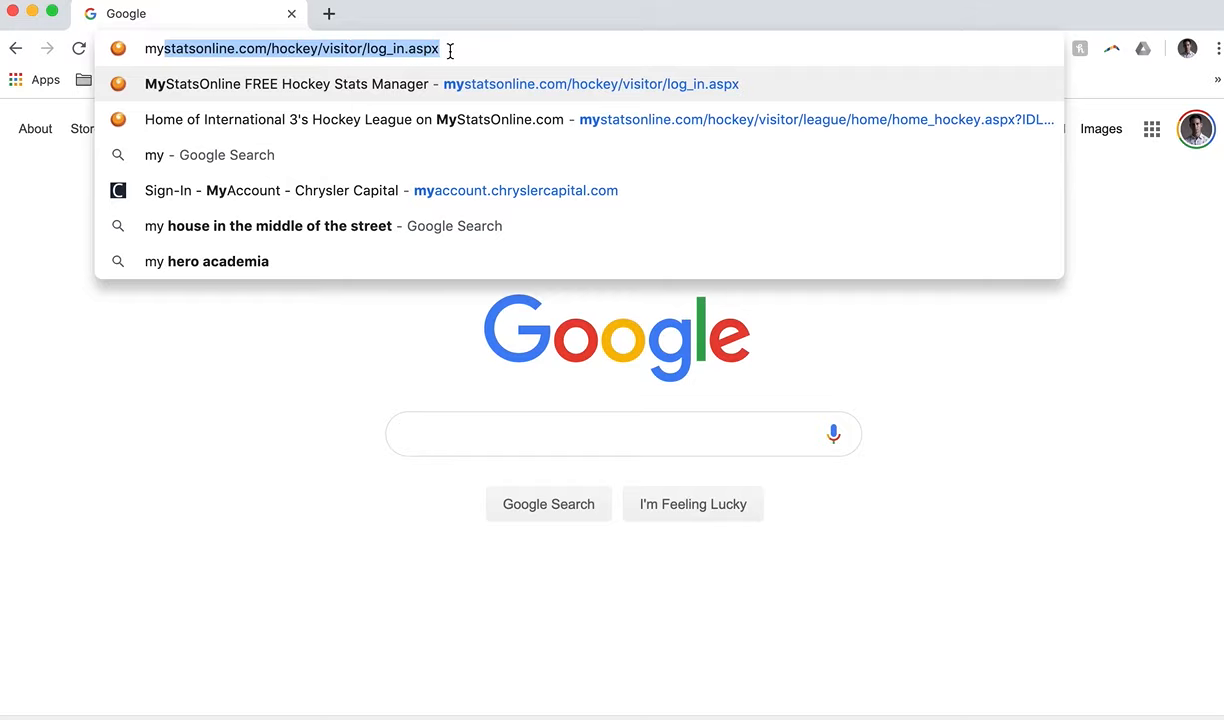
key(Return)
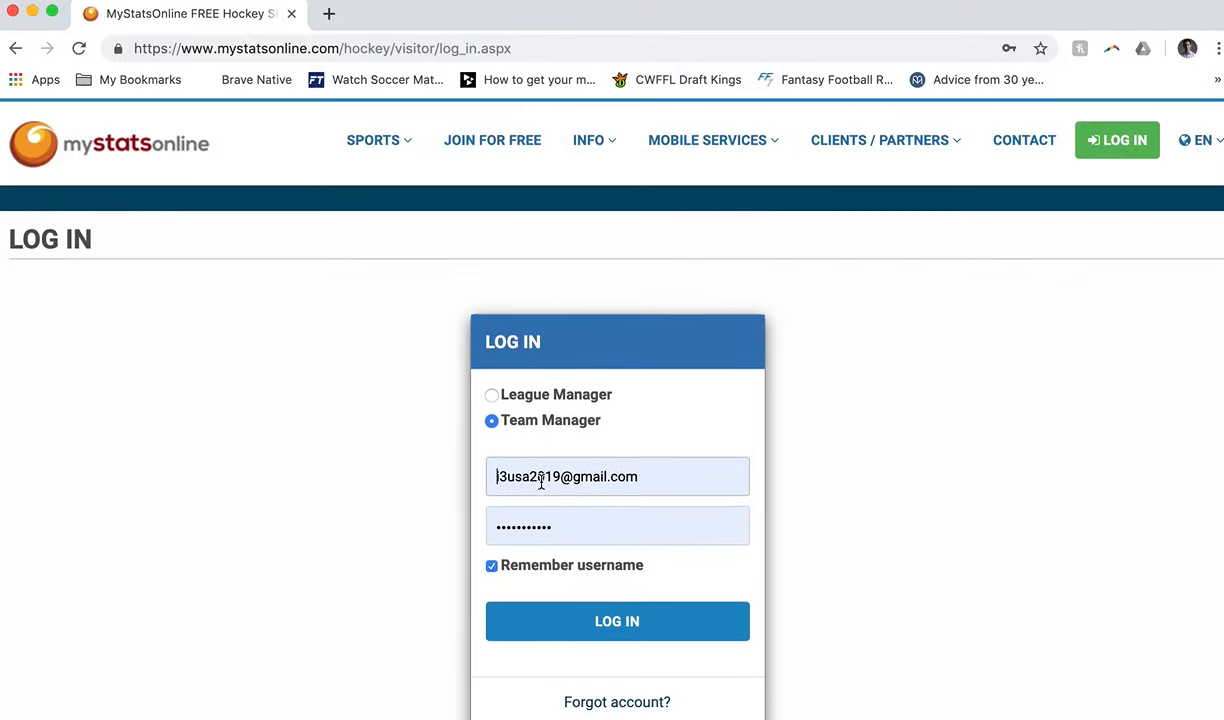
click(610, 622)
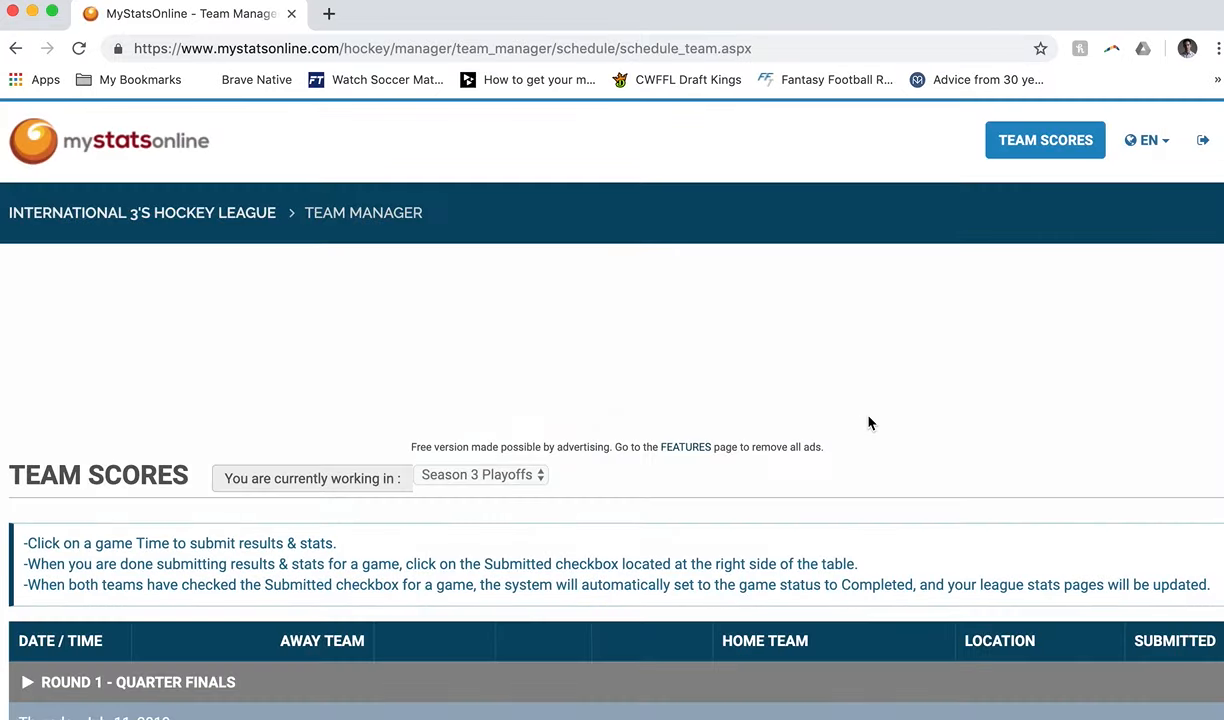
- Open the 7:30 PM United States vs Canada game of July 30, 2019 from the schedule
scroll(868, 423, down, 5)
scroll(1130, 317, down, 1)
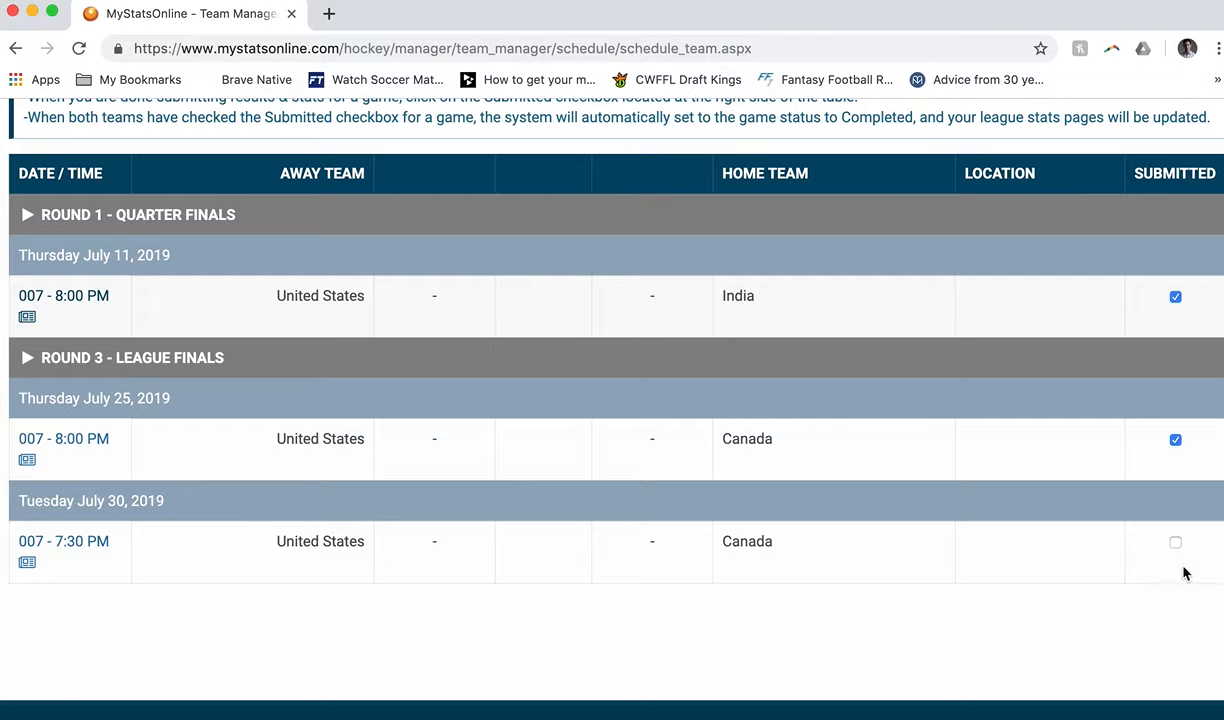
click(80, 544)
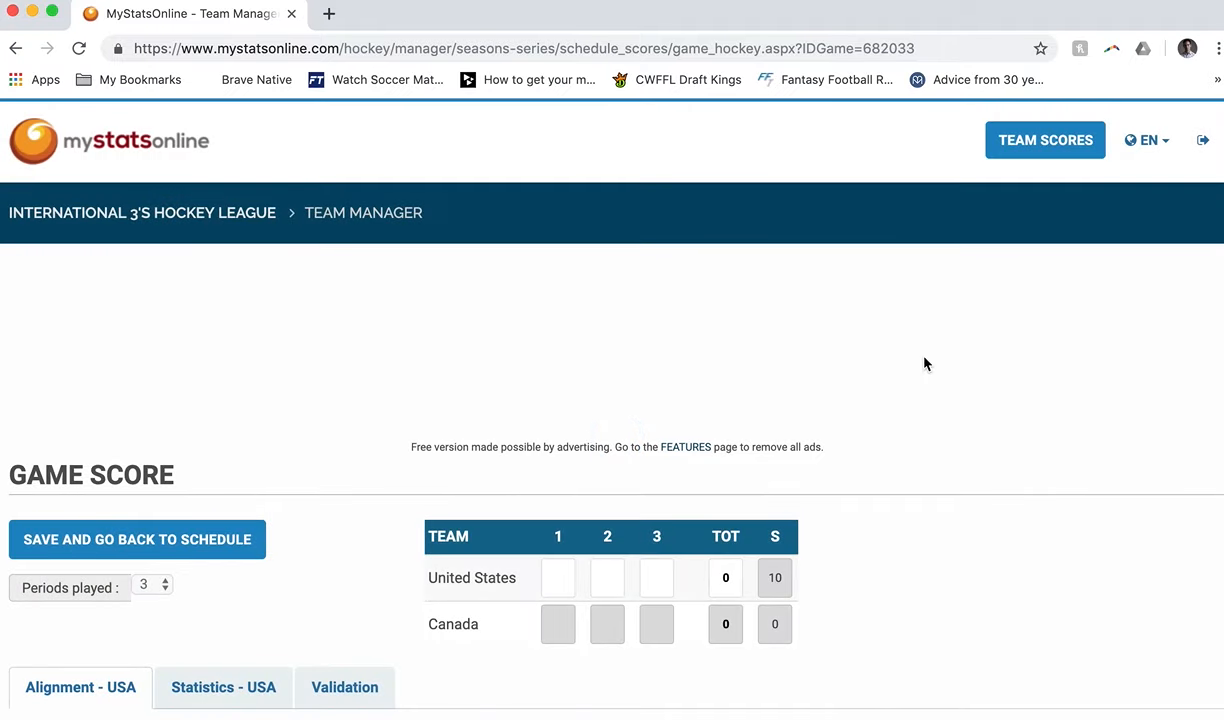
- Consult the player summary screenshot and enter 5 United States goals in period 3
scroll(925, 364, down, 5)
scroll(925, 364, down, 1)
mouse_move(975, 717)
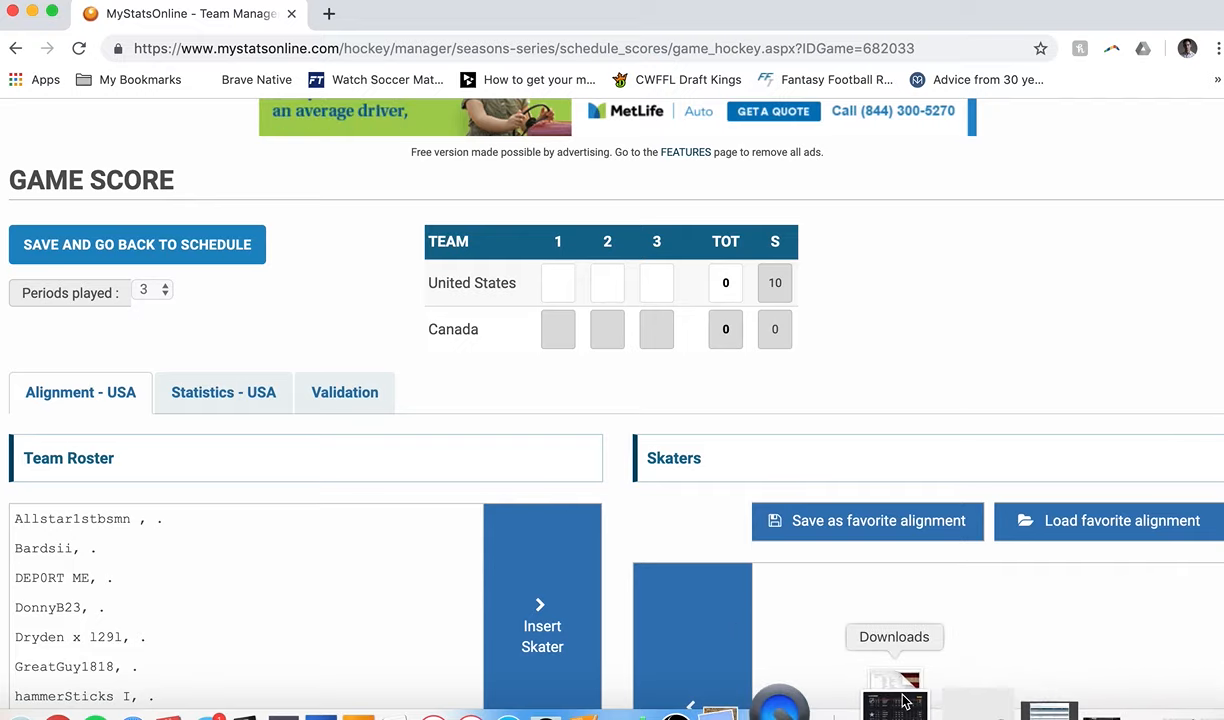
click(796, 700)
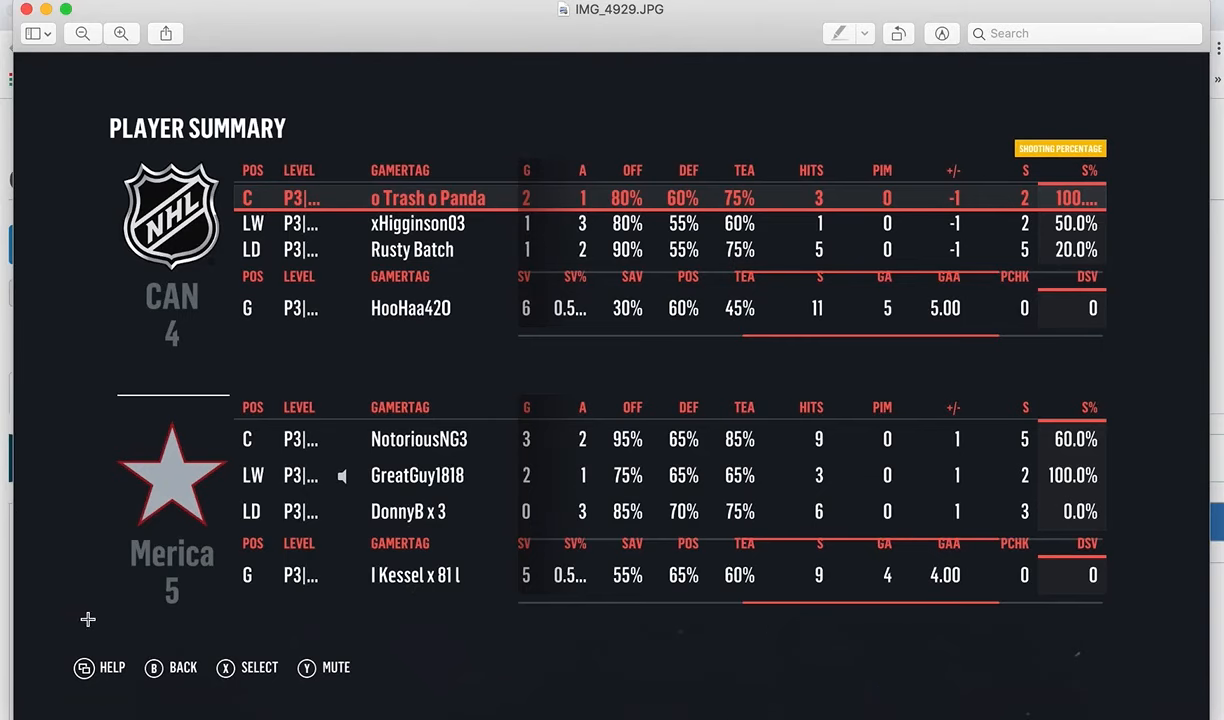
click(153, 704)
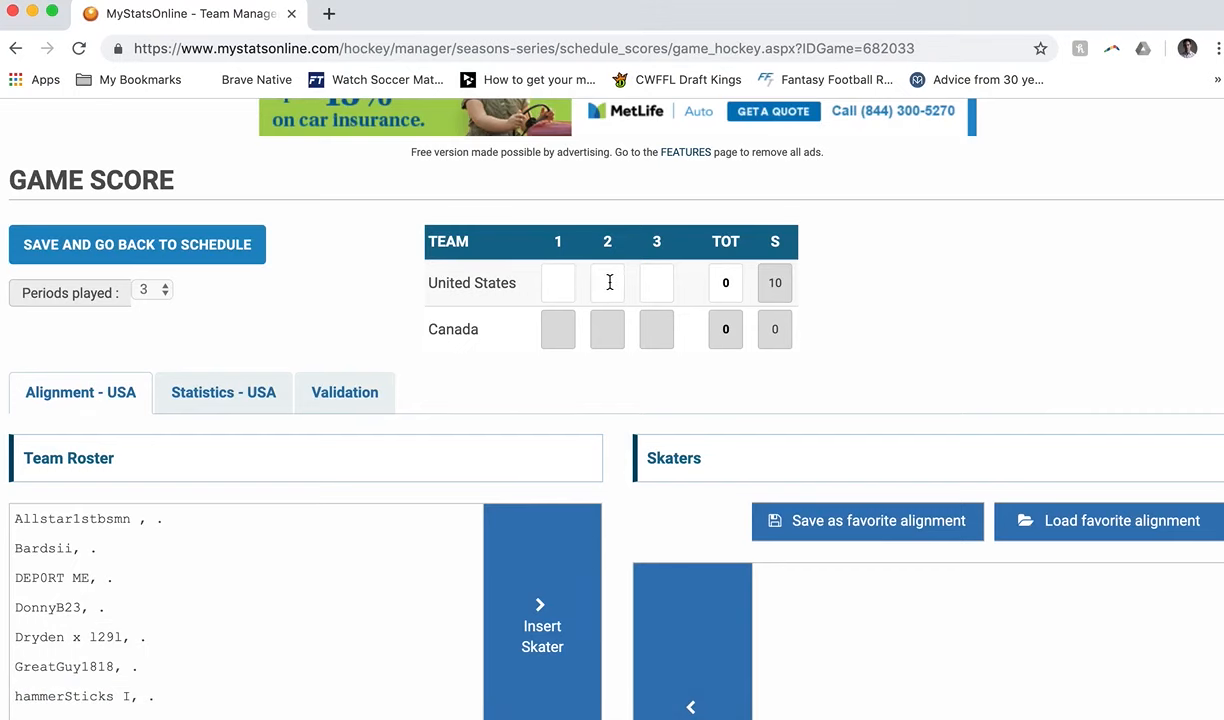
click(655, 282)
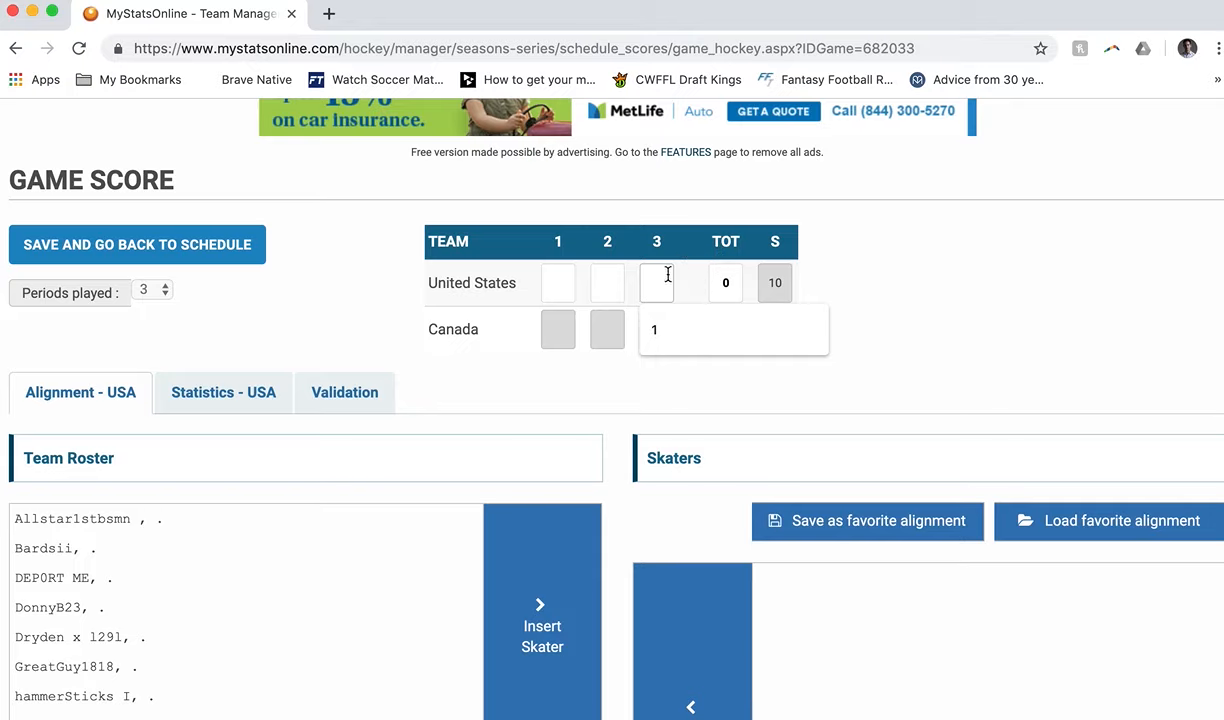
text(5)
click(844, 300)
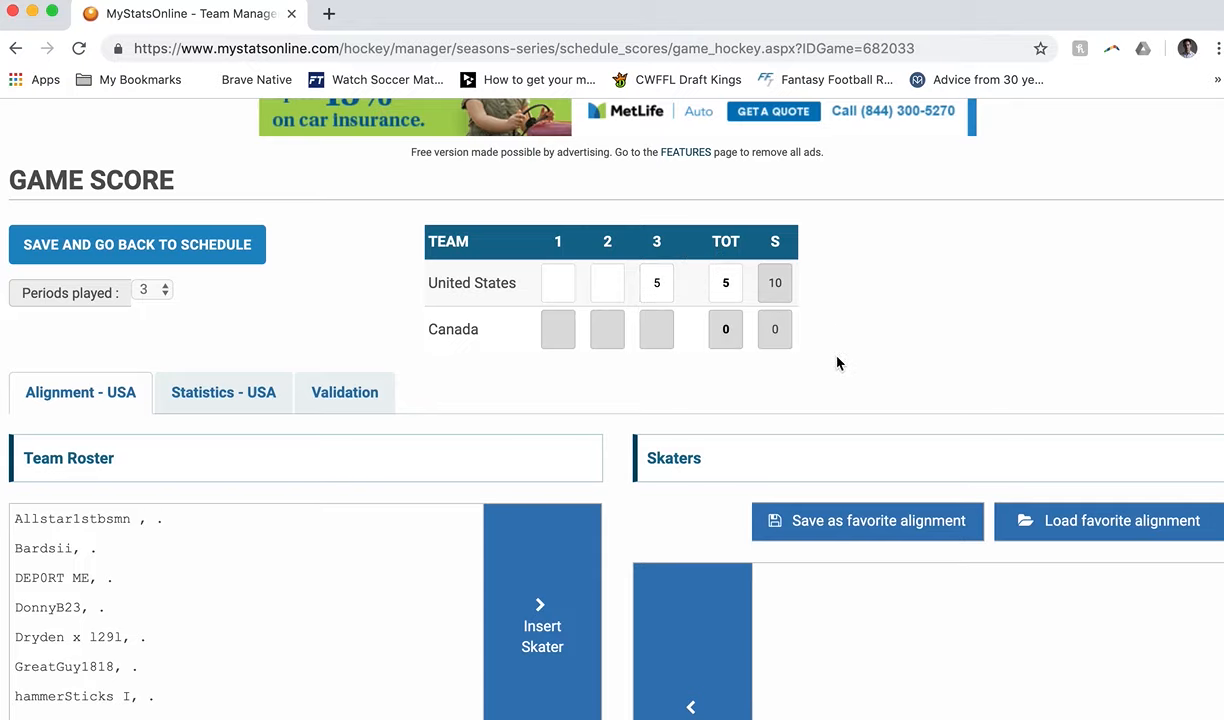
- Insert DonnyB23, GreatGuy1818 and NotoriousNG3 as USA skaters
scroll(838, 358, down, 1)
scroll(830, 362, down, 1)
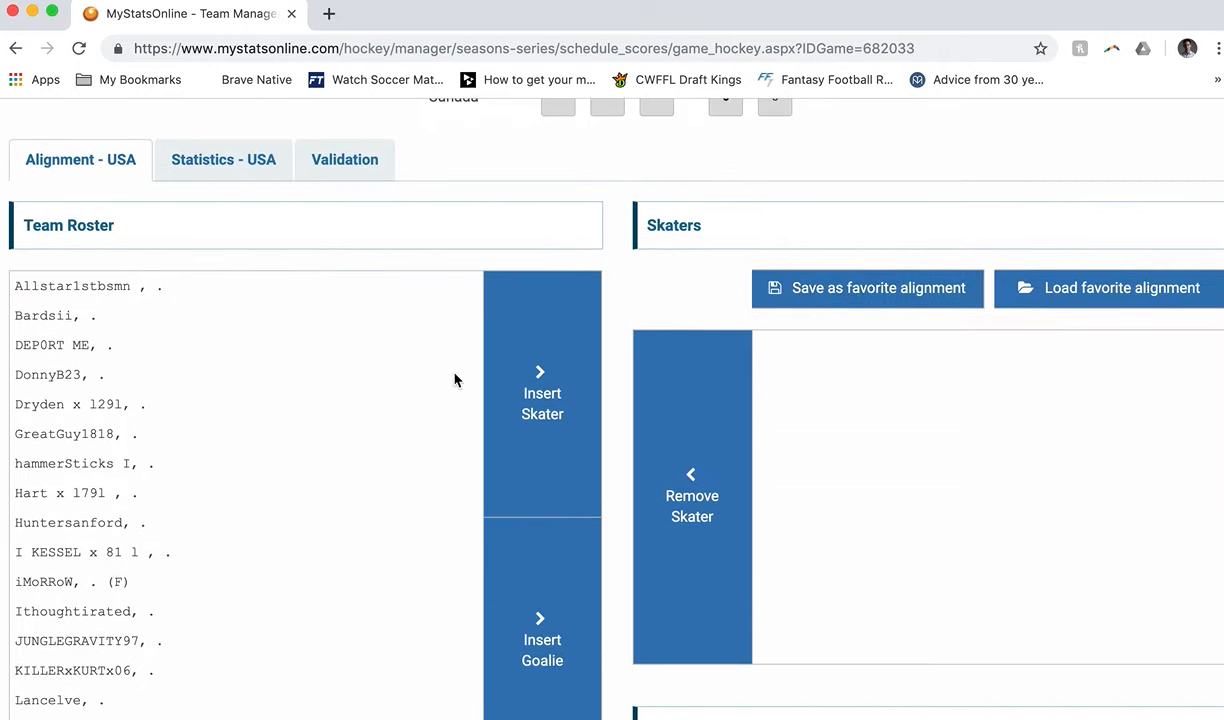
click(76, 380)
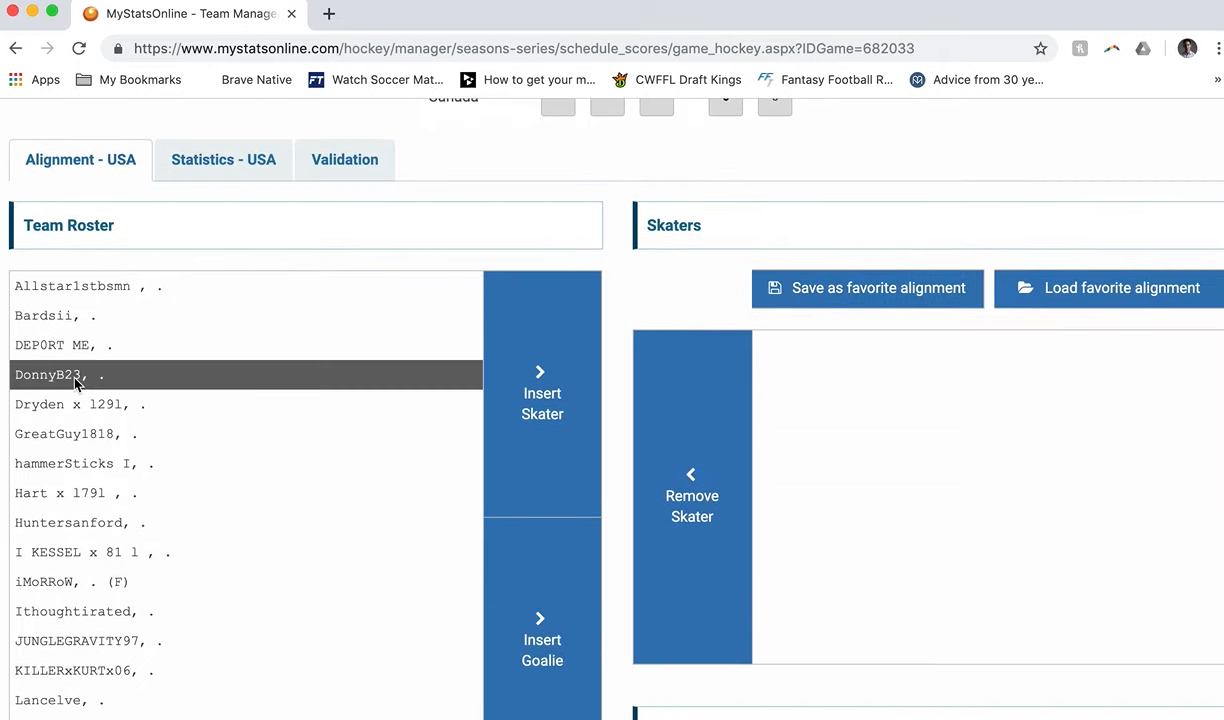
super+click(82, 434)
scroll(101, 565, down, 3)
scroll(84, 640, down, 2)
super+click(88, 648)
scroll(160, 570, up, 3)
scroll(182, 565, up, 1)
click(493, 396)
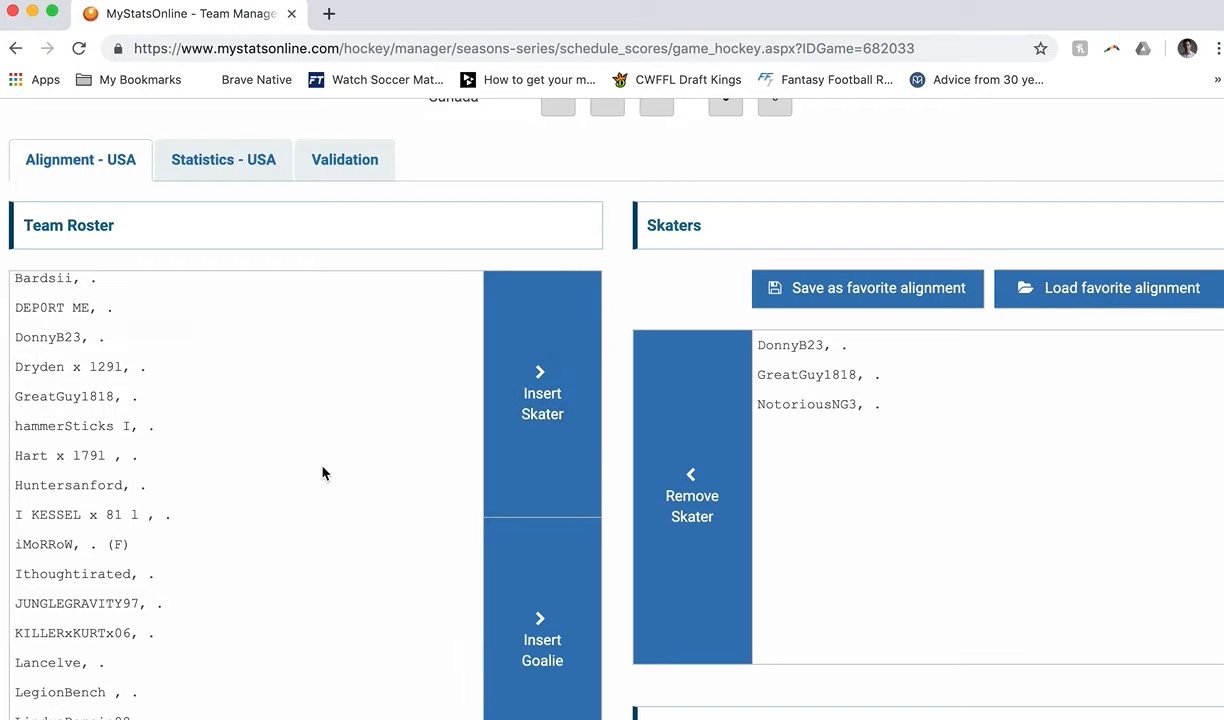
- Insert I KESSEL x 81 l as goalie and save the lineup as the favorite alignment
scroll(322, 473, down, 2)
click(99, 466)
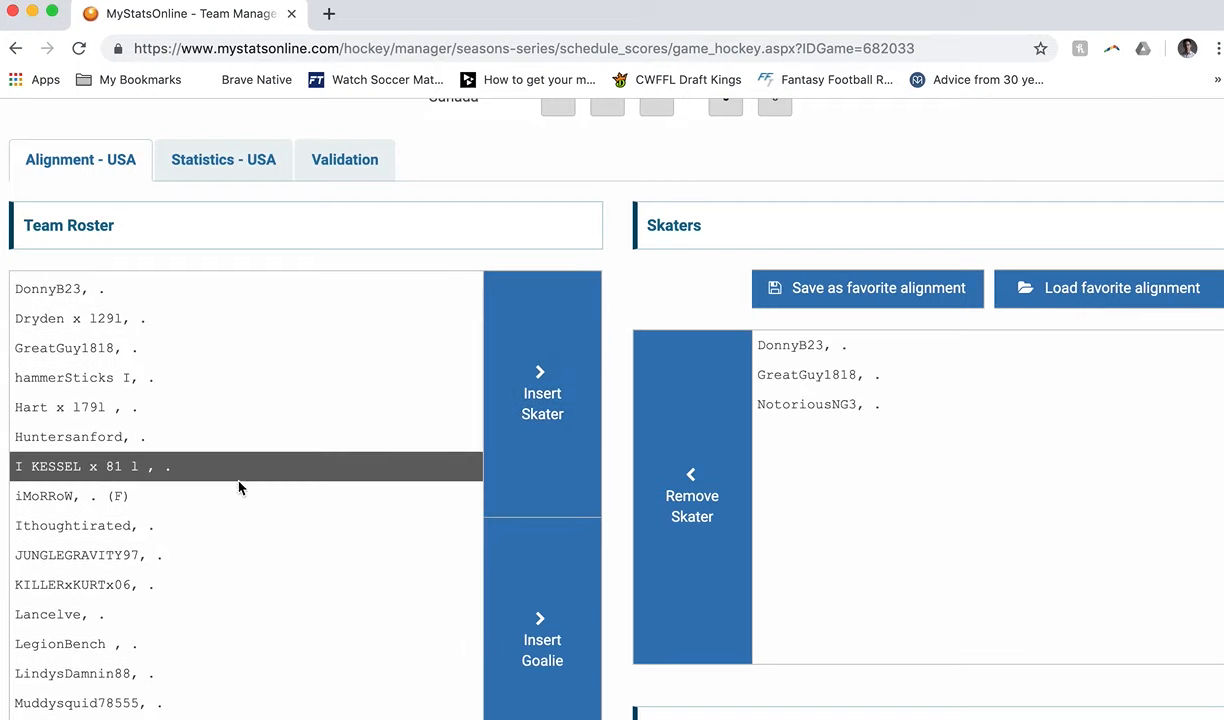
click(568, 583)
scroll(998, 478, down, 1)
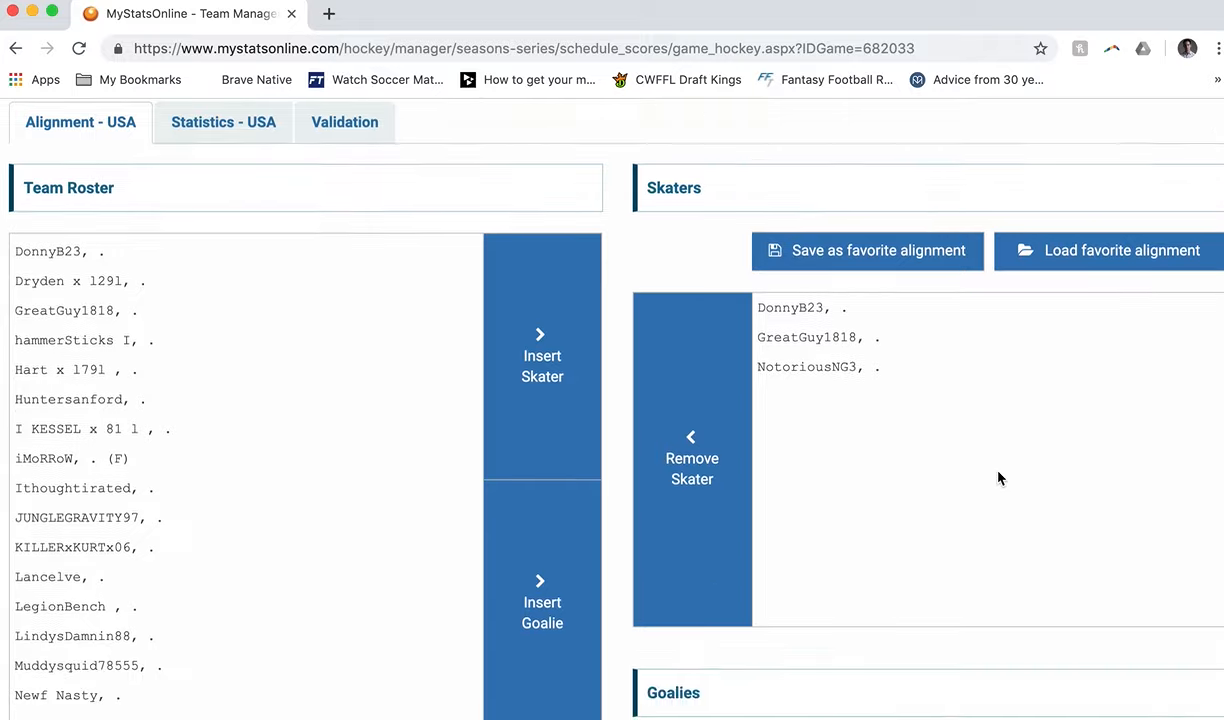
scroll(998, 478, down, 4)
scroll(998, 478, up, 4)
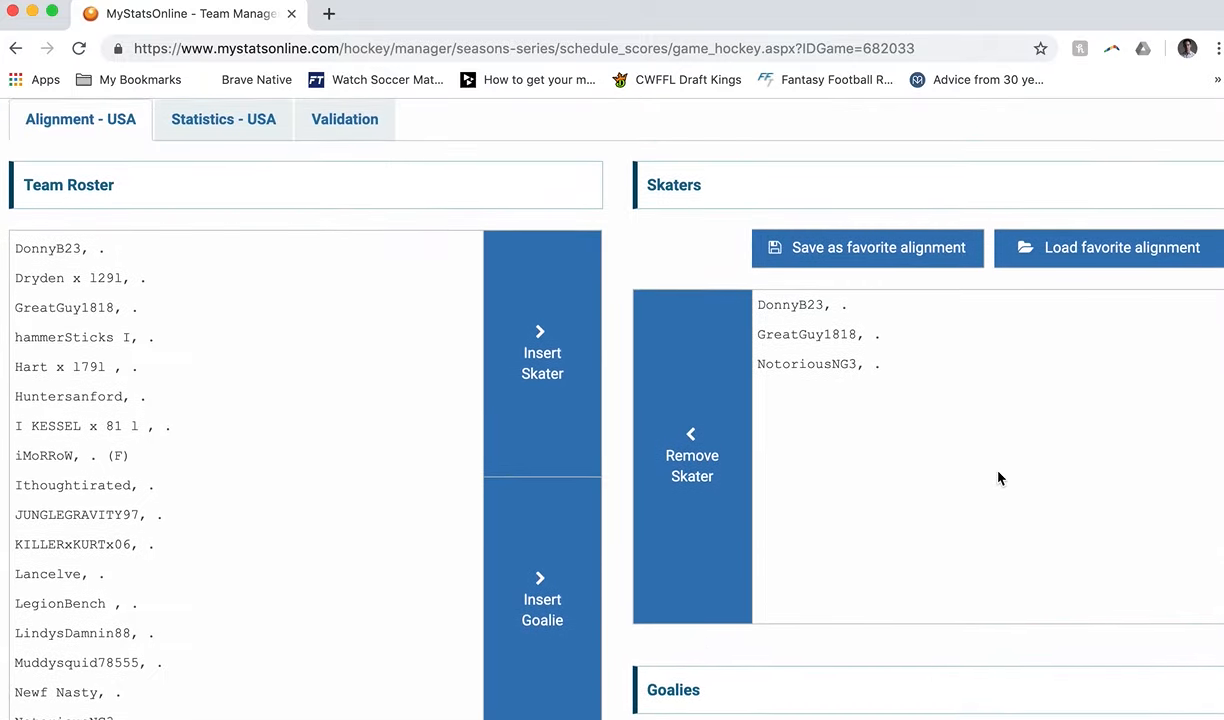
scroll(998, 478, up, 1)
click(902, 284)
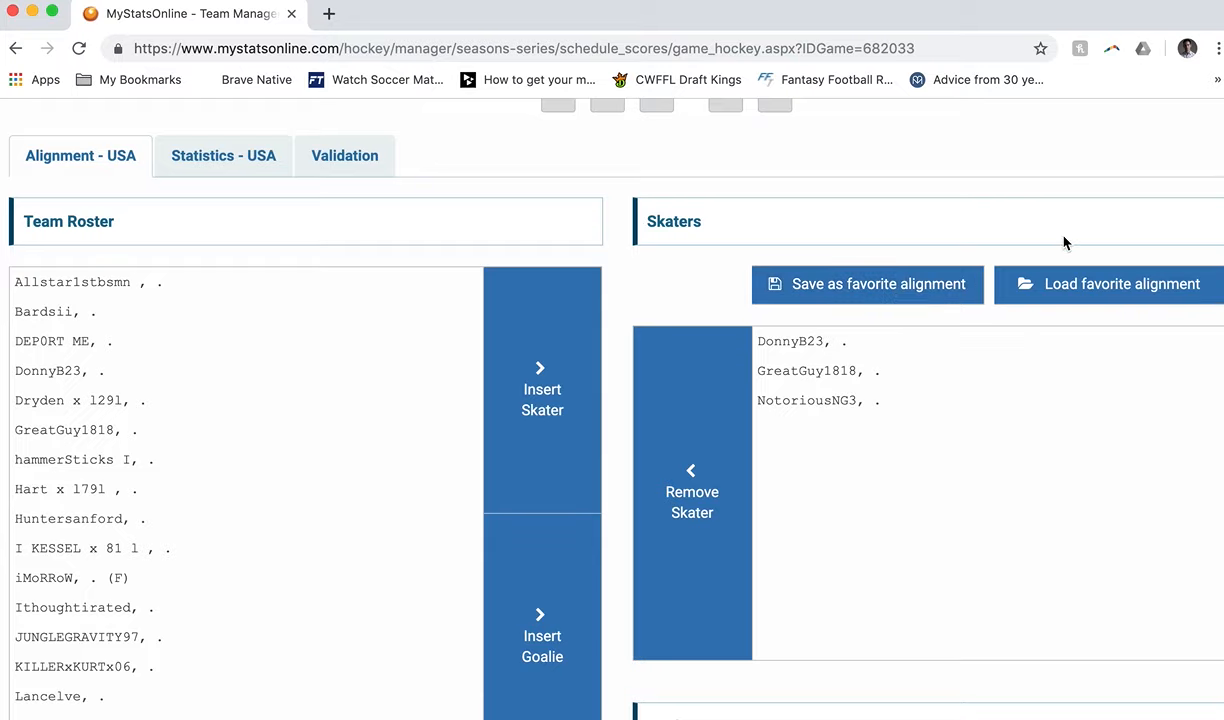
scroll(869, 456, down, 2)
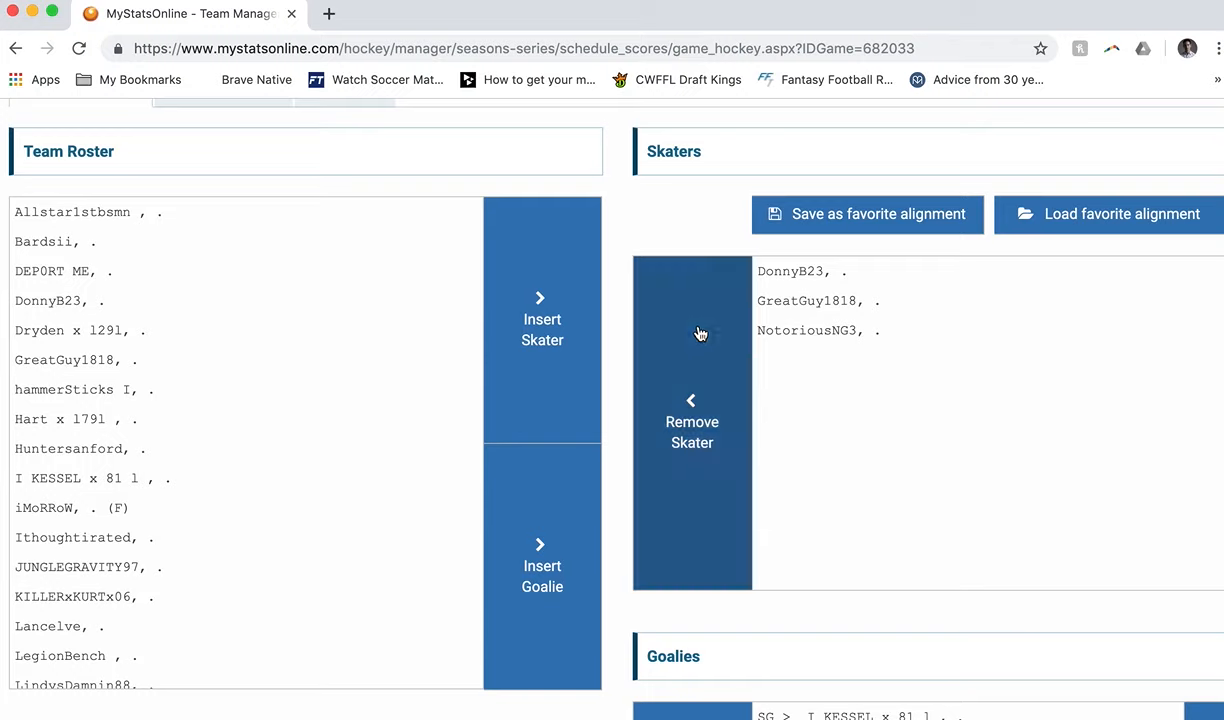
scroll(910, 338, up, 3)
scroll(692, 130, up, 1)
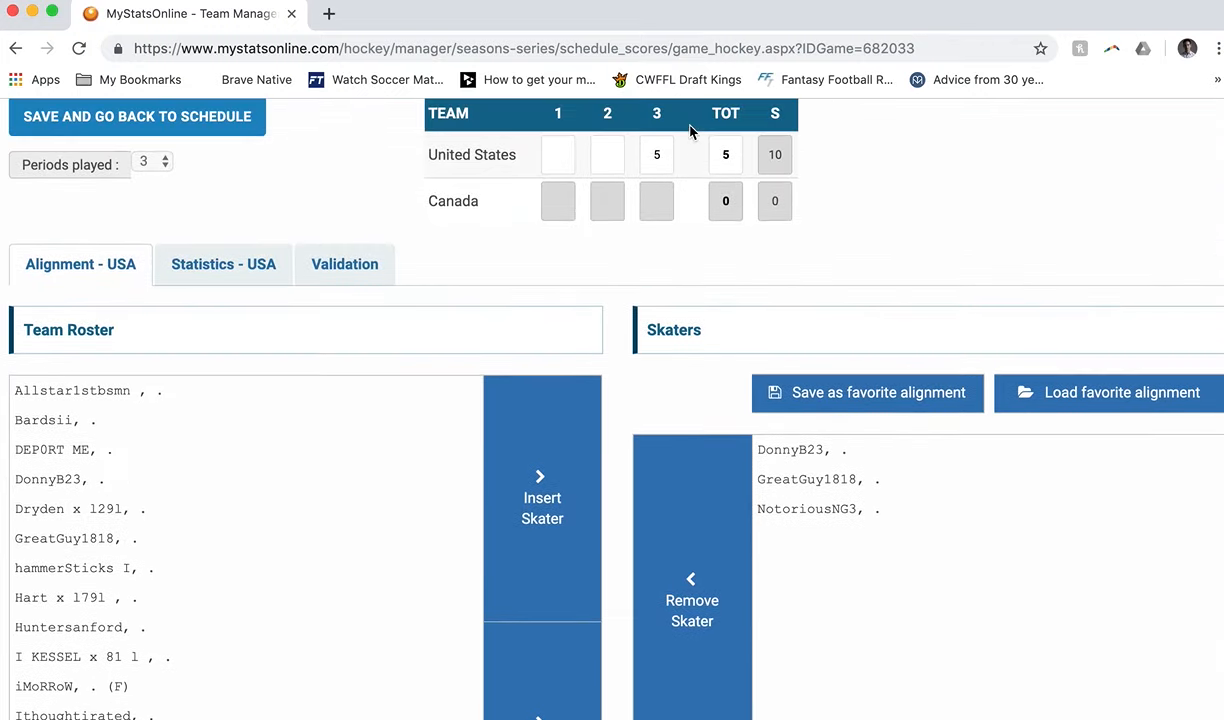
- Switch to the Statistics - USA sheet and review the player summary screenshot
click(232, 265)
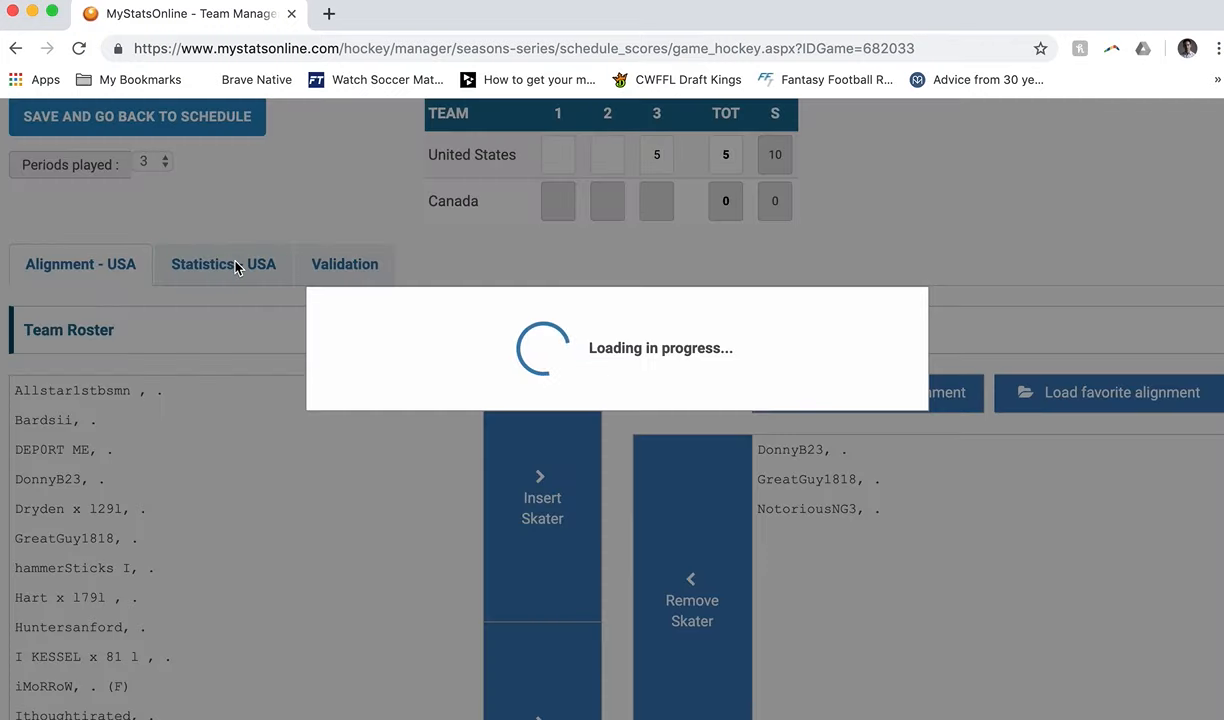
scroll(465, 297, down, 2)
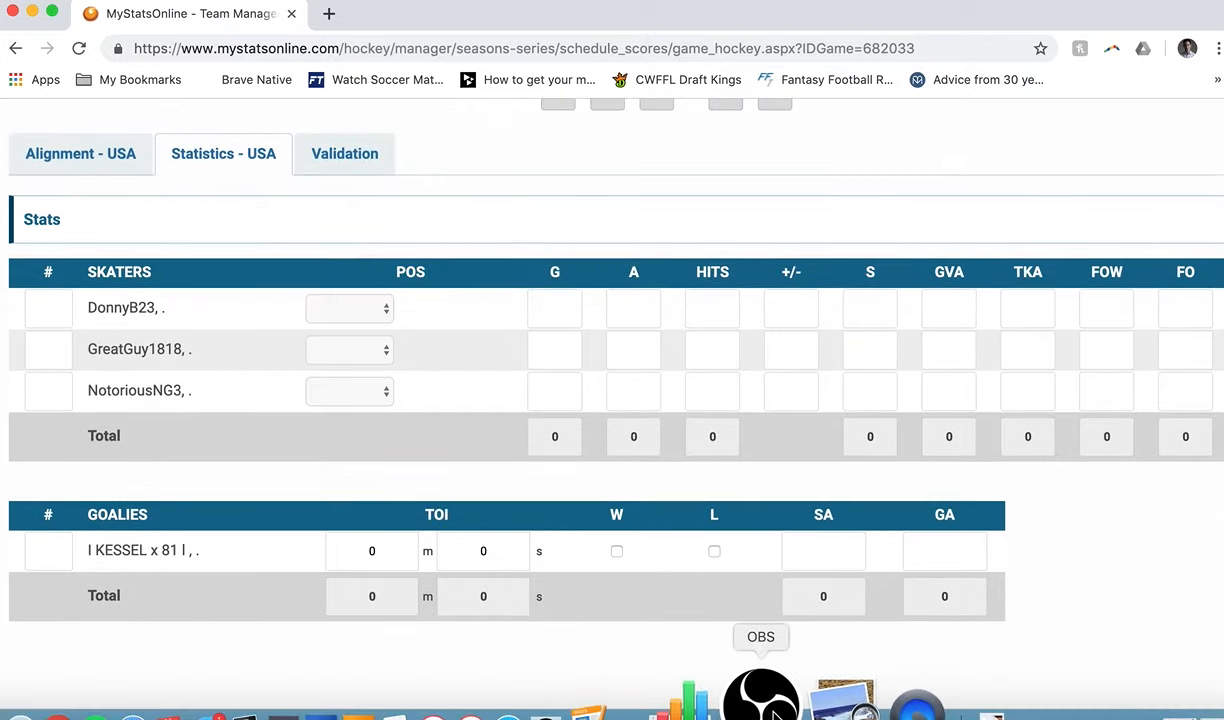
click(805, 690)
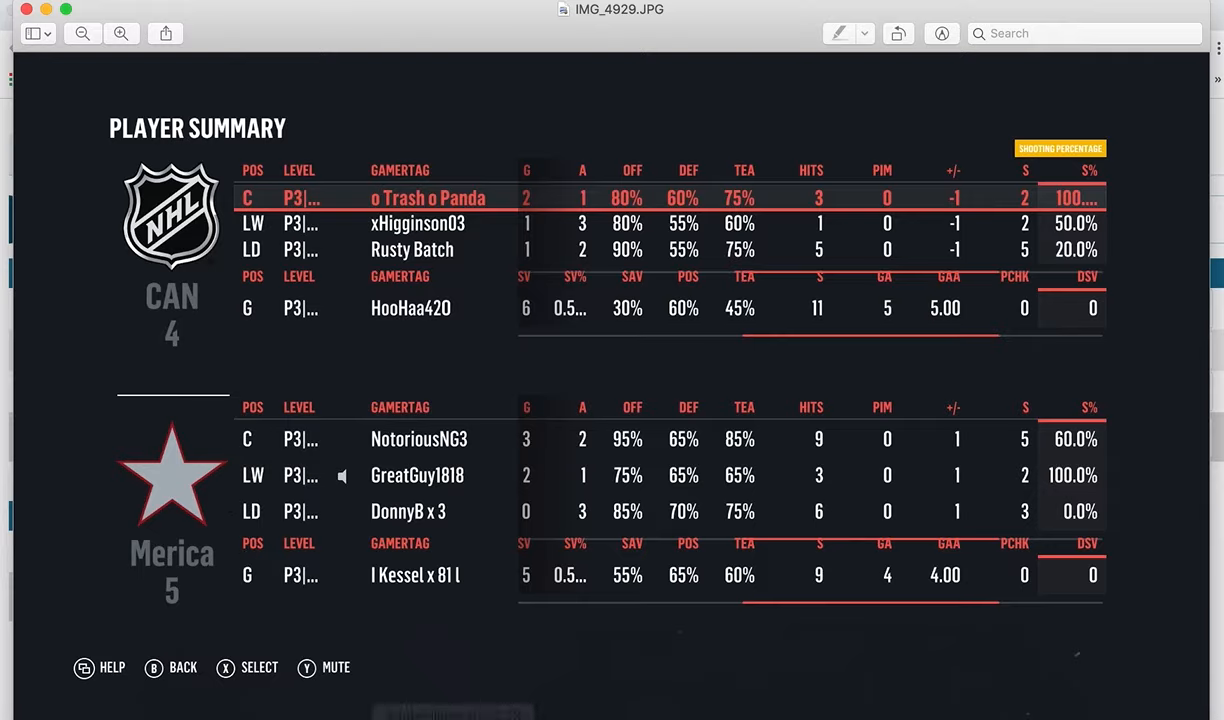
click(145, 700)
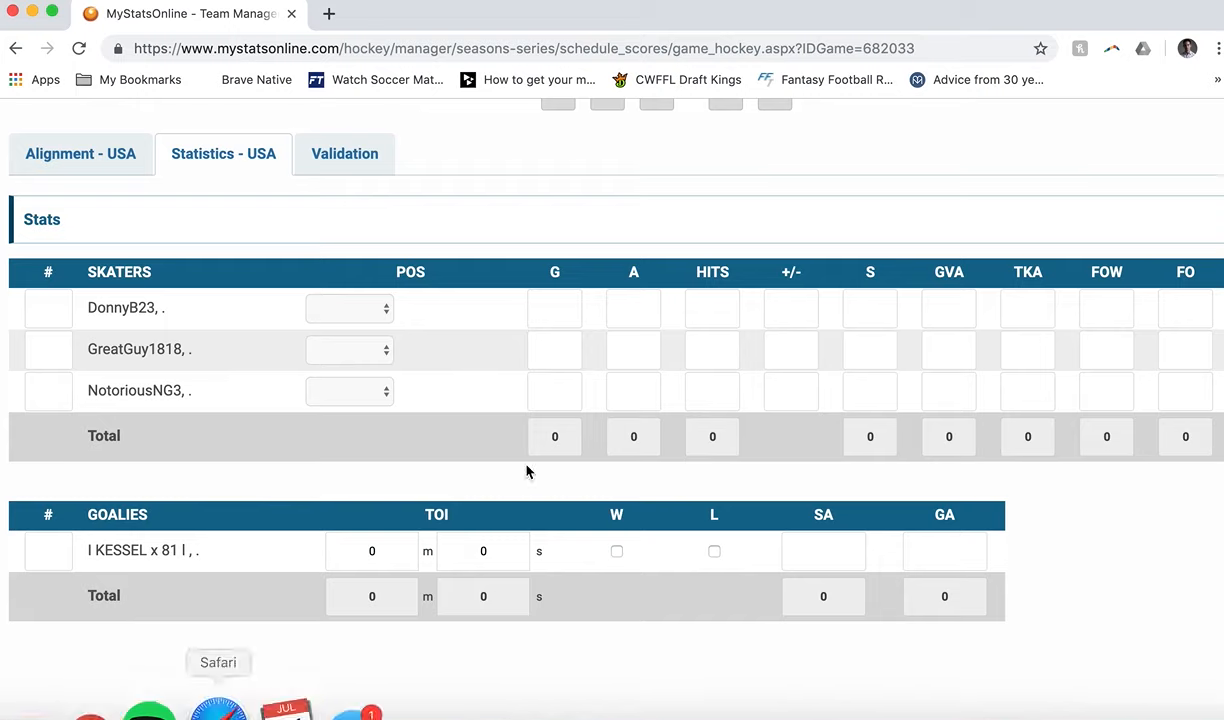
click(358, 308)
click(355, 316)
click(380, 350)
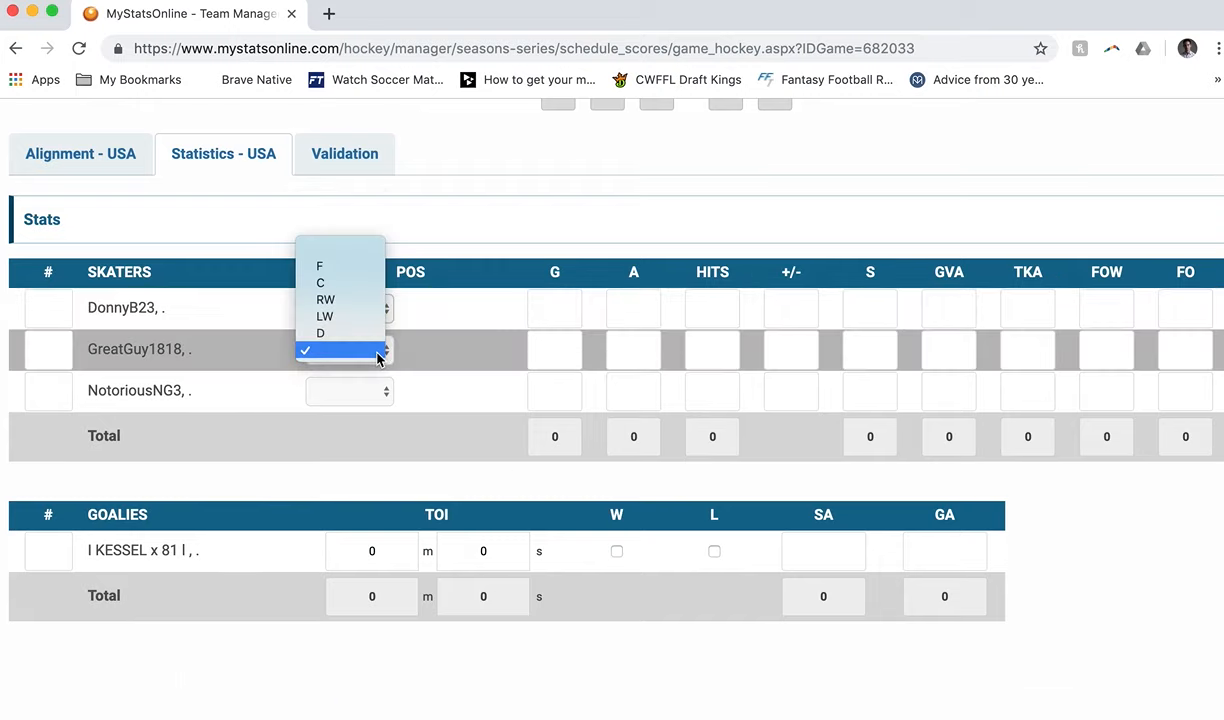
click(343, 318)
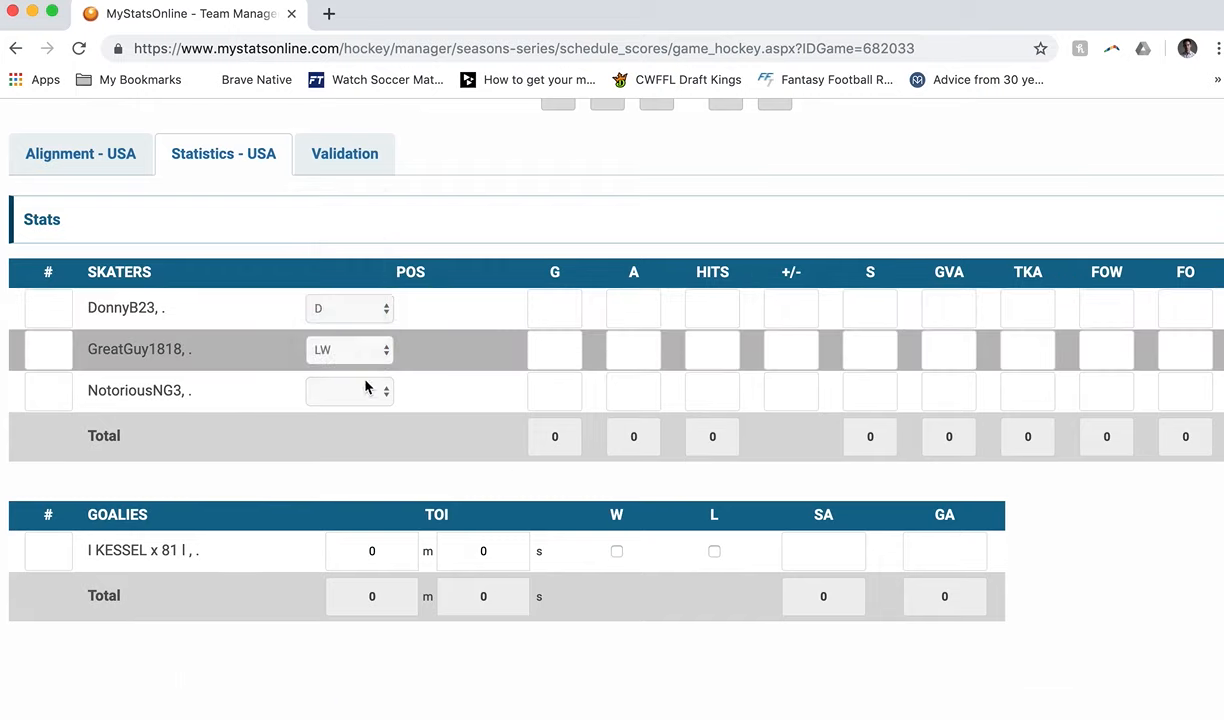
click(376, 390)
click(352, 326)
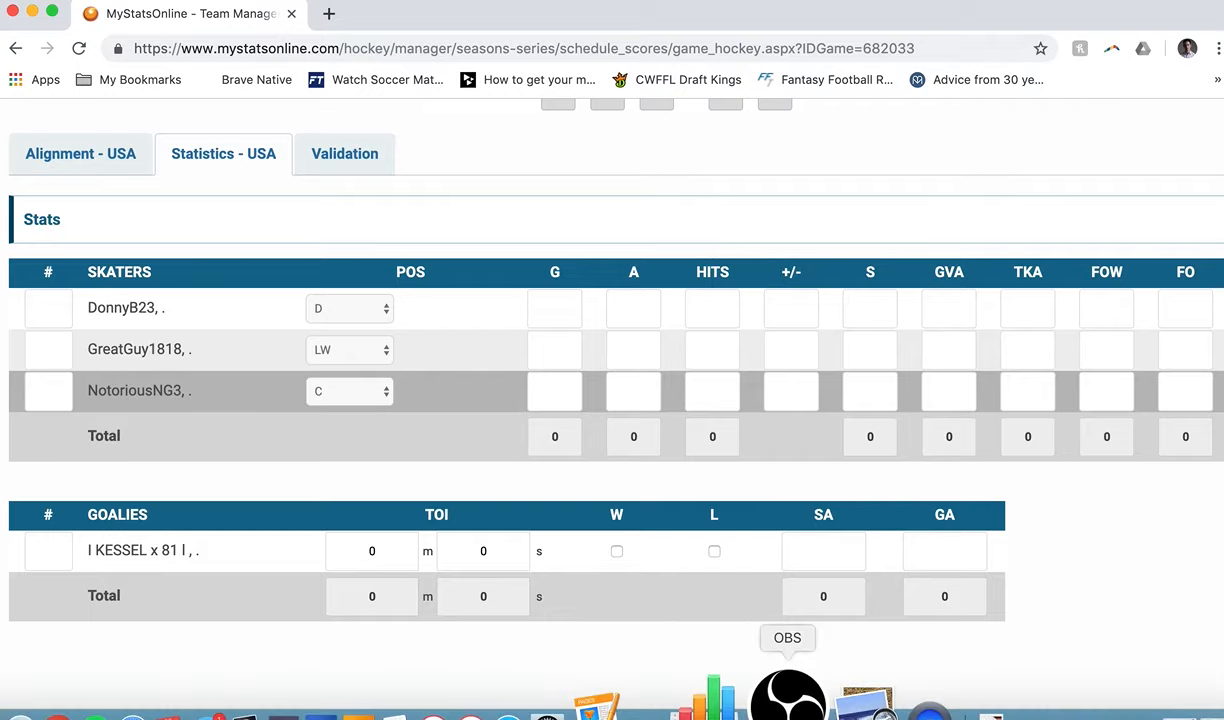
click(806, 700)
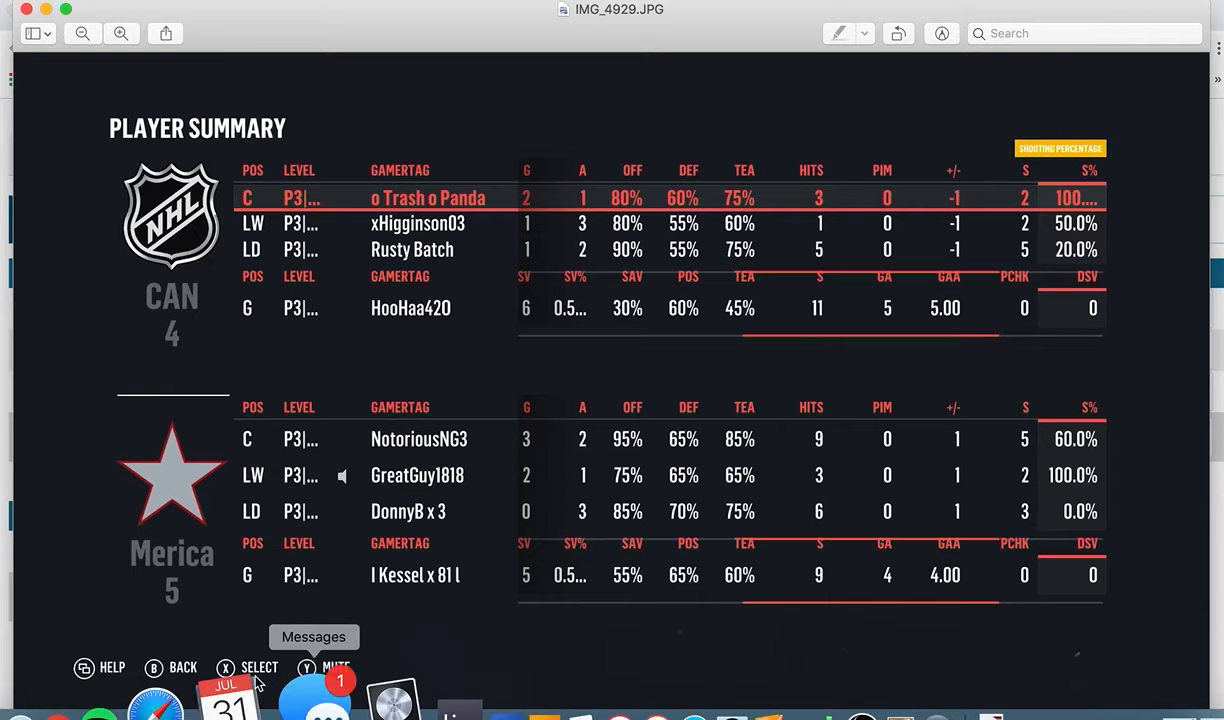
click(150, 700)
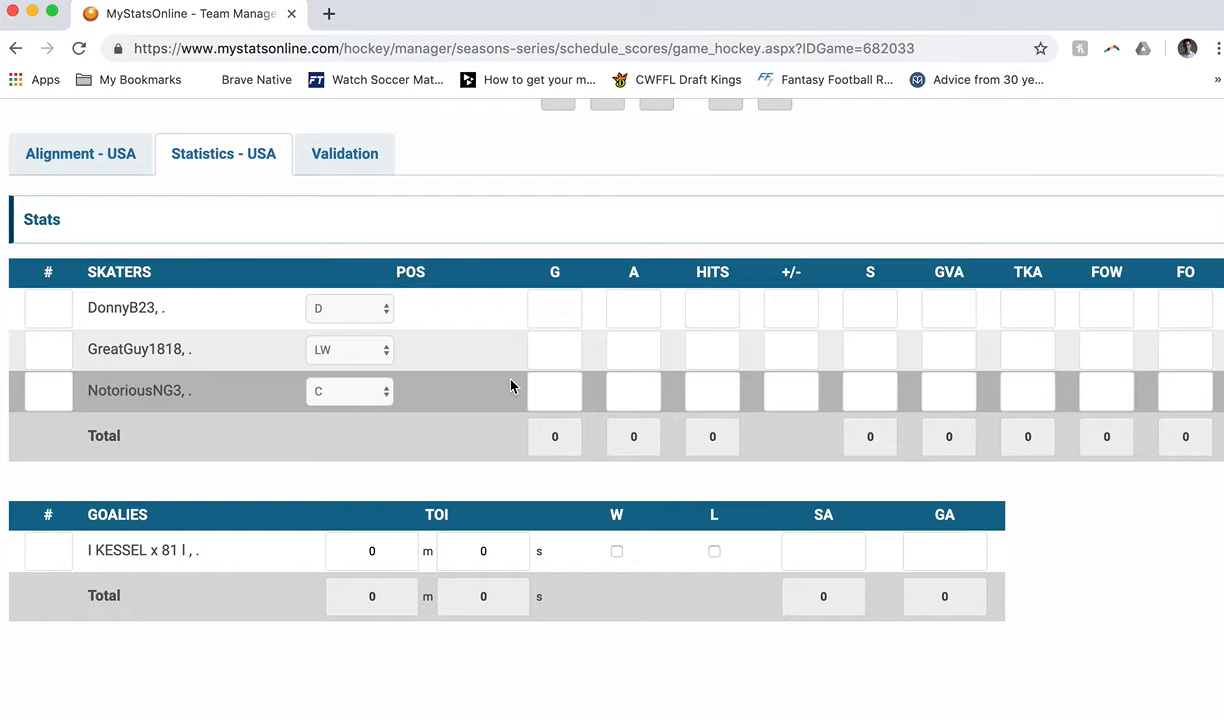
click(560, 309)
text(0)
click(631, 322)
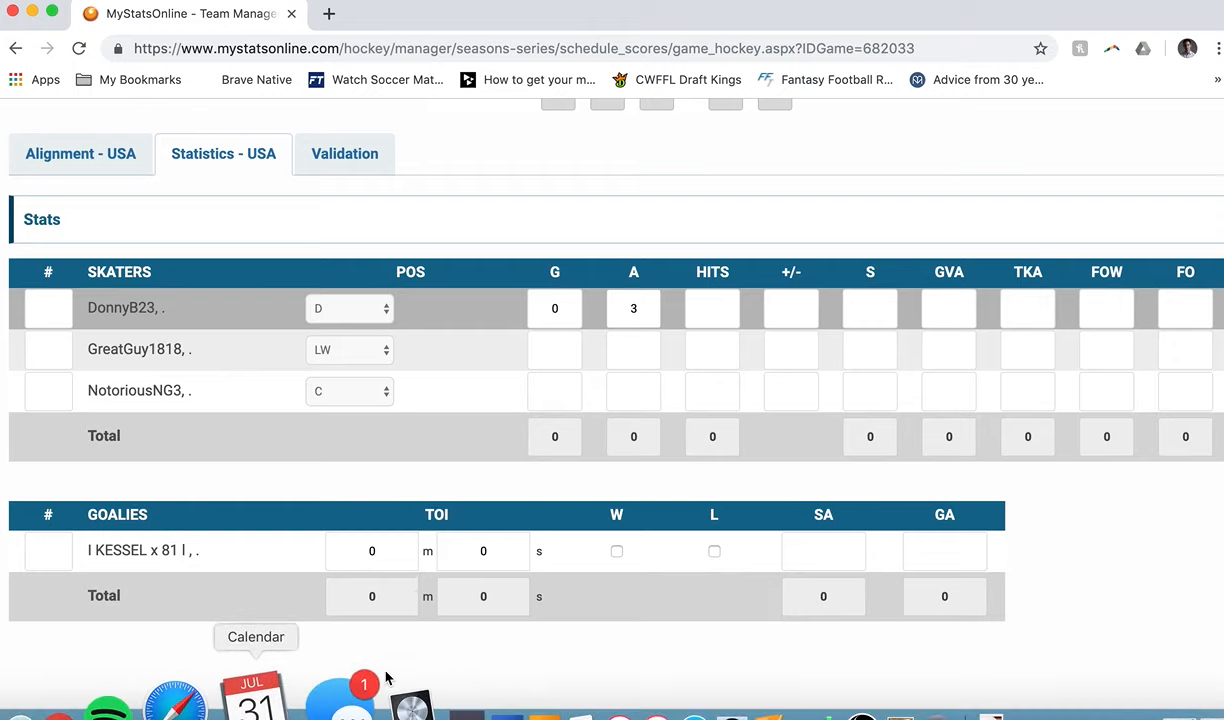
click(800, 705)
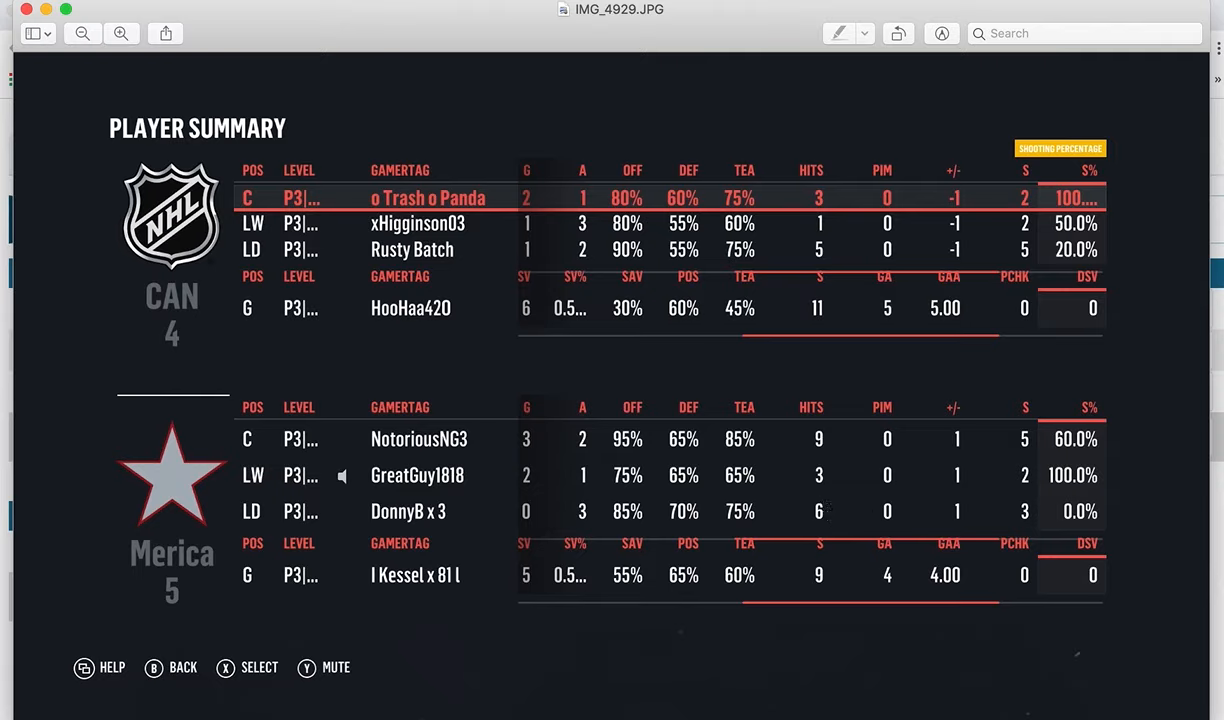
click(150, 700)
click(712, 308)
text(6)
click(866, 308)
text(3)
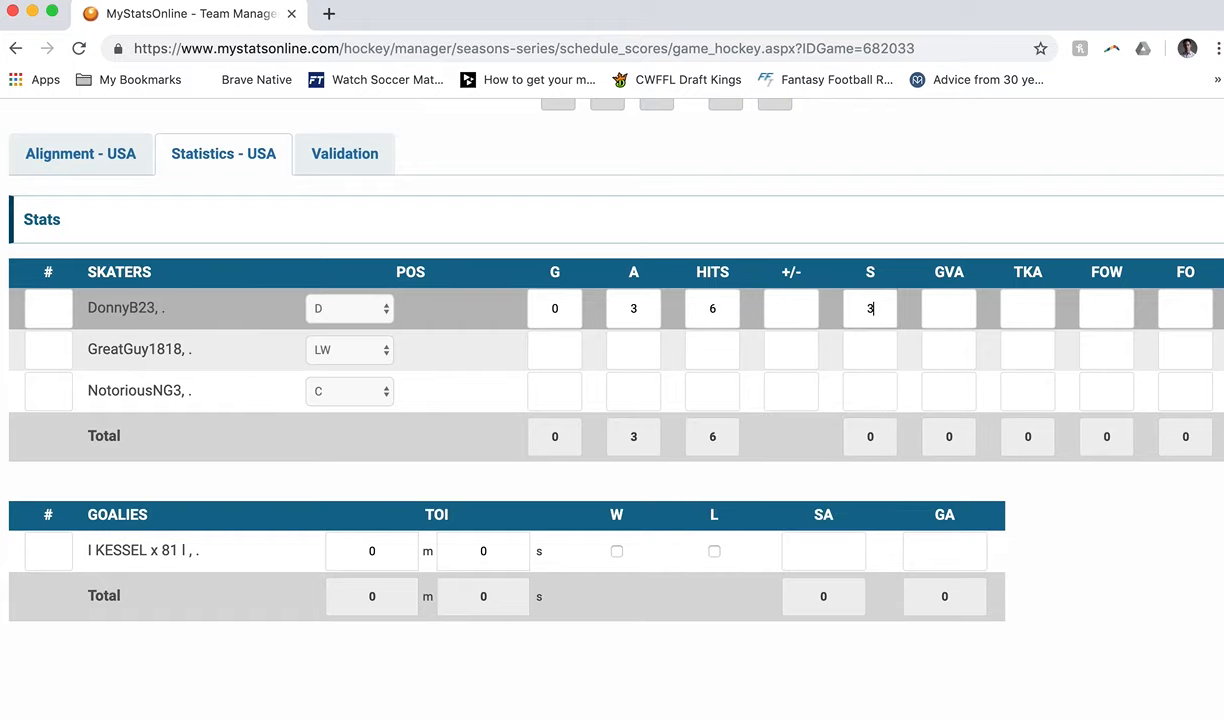
click(789, 303)
text(1)
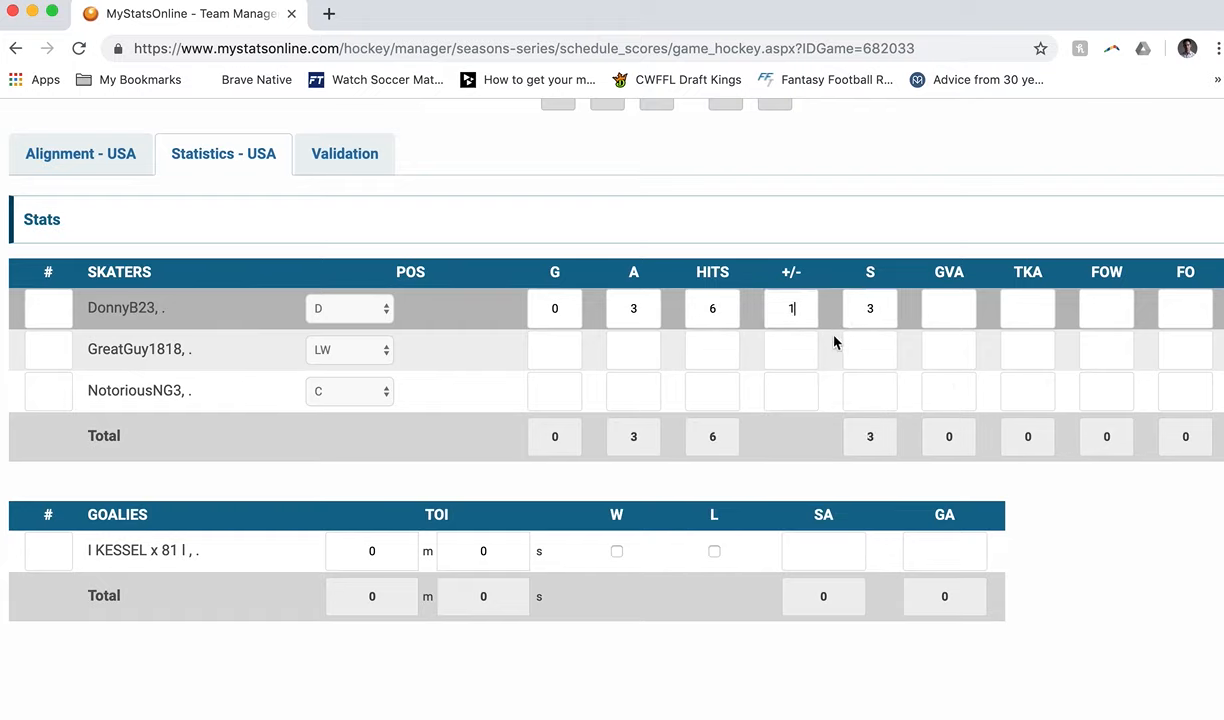
click(799, 349)
text(1)
click(791, 391)
text(1)
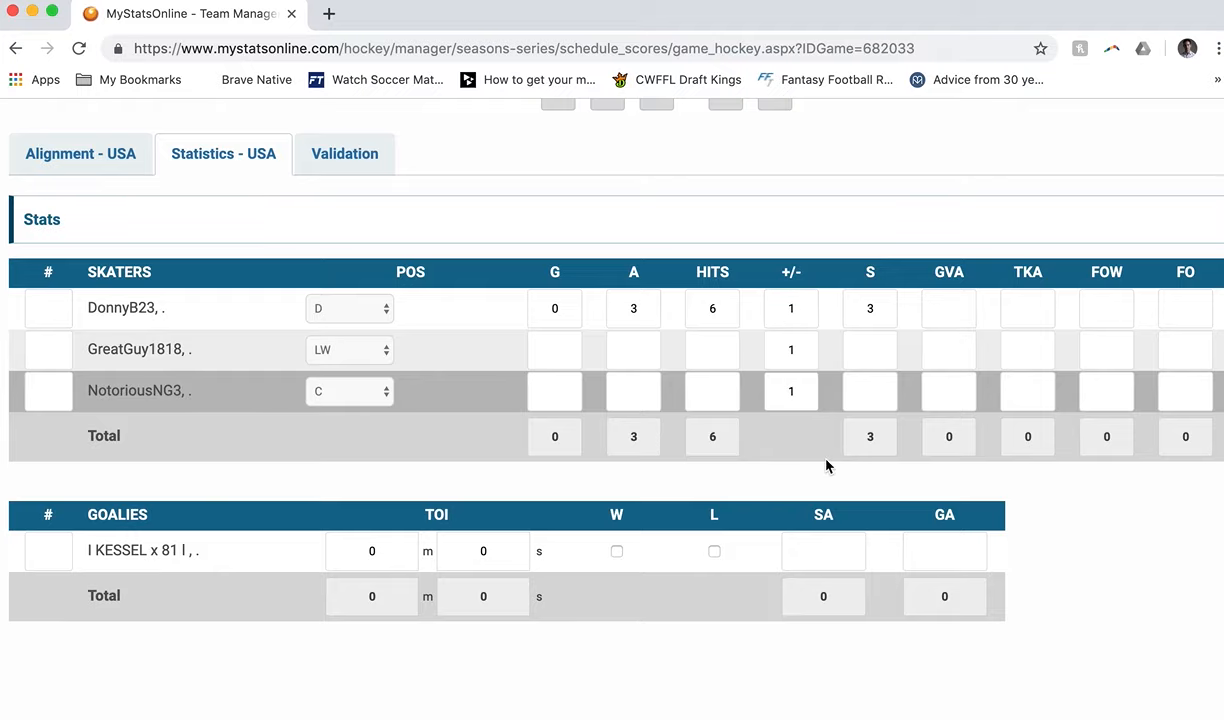
scroll(803, 409, up, 1)
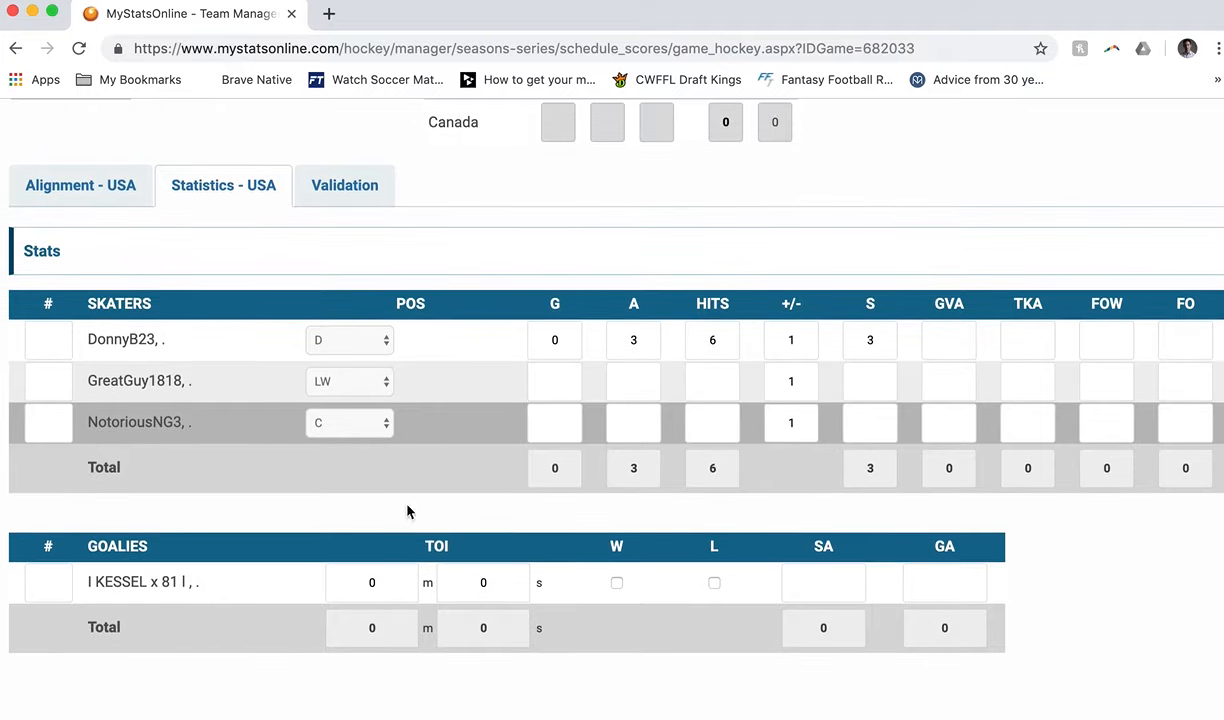
mouse_move(846, 708)
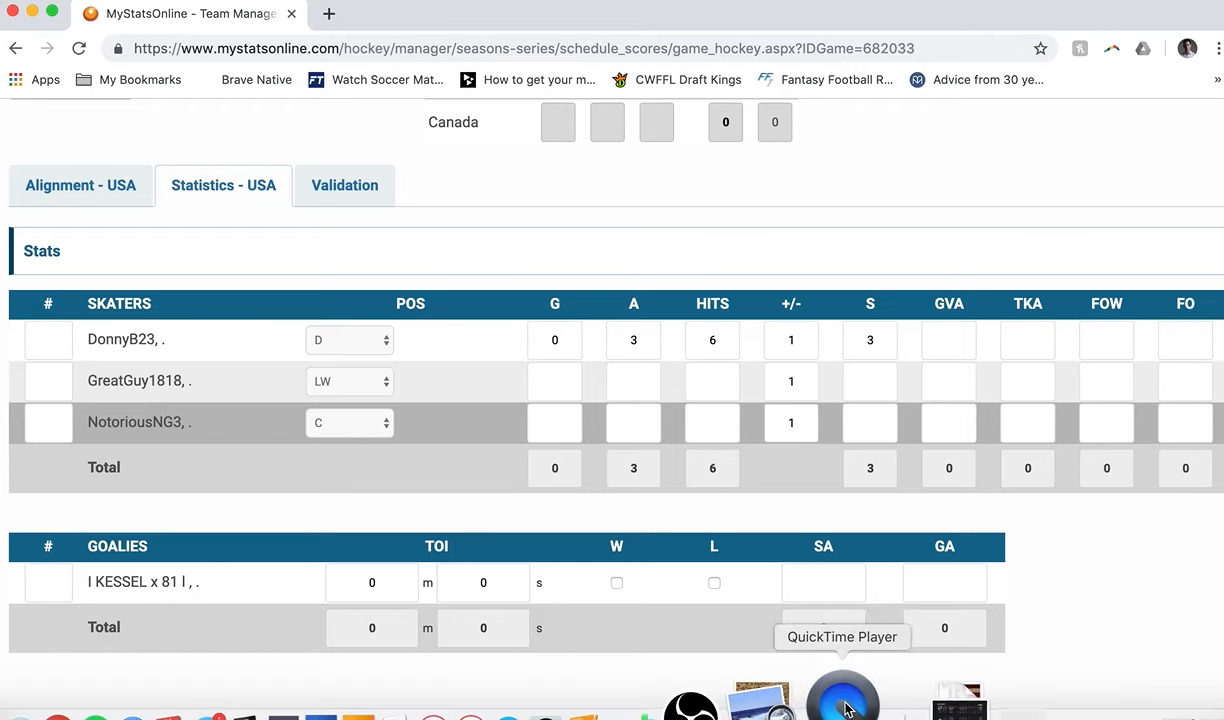
click(762, 702)
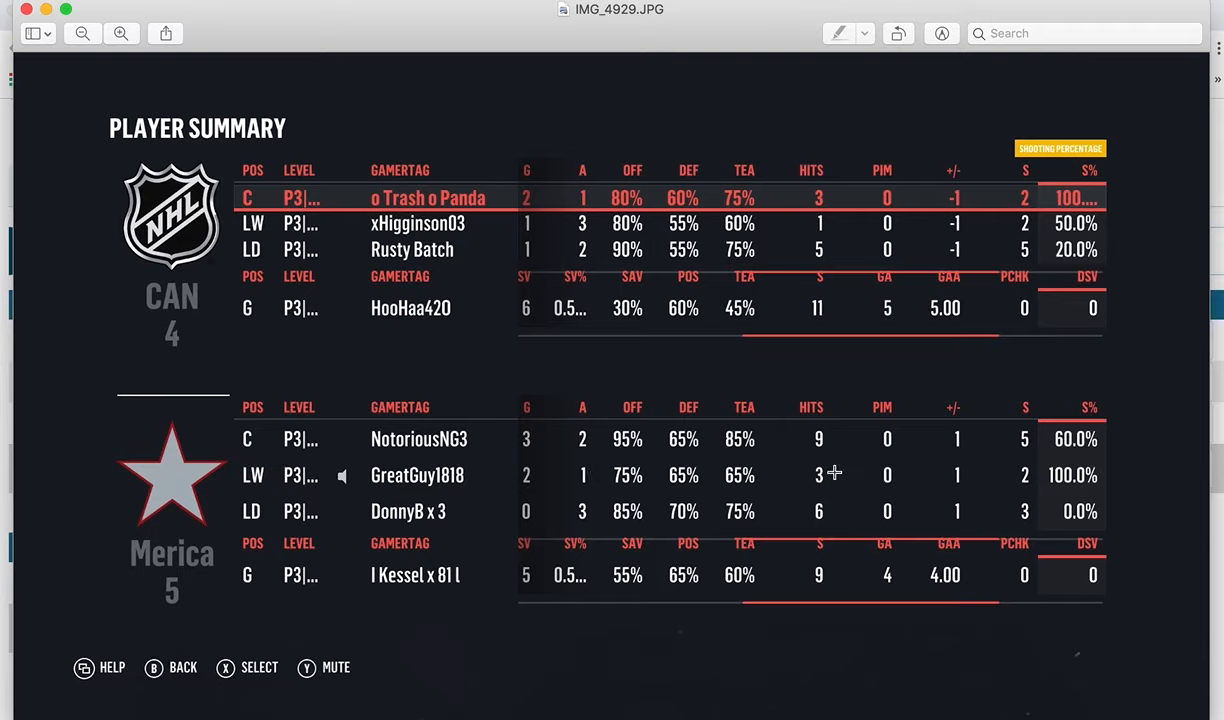
mouse_move(153, 697)
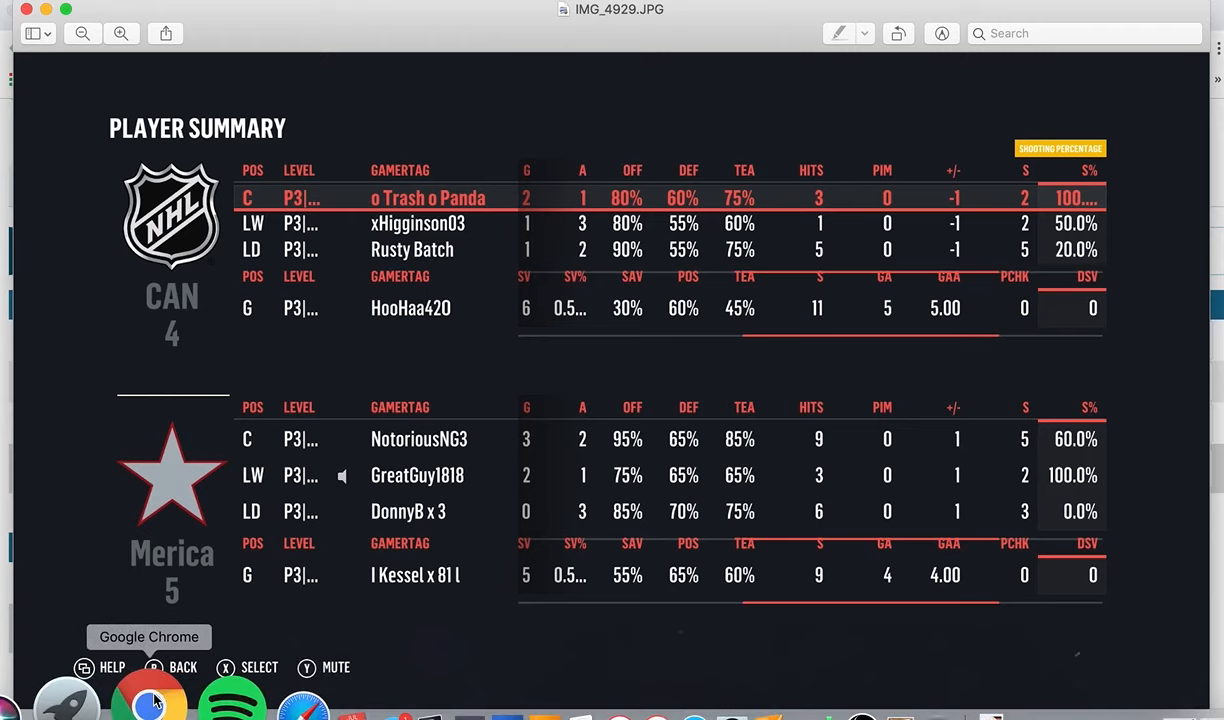
click(150, 702)
click(555, 380)
text(2)
click(633, 381)
text(1)
click(712, 381)
text(3)
click(871, 378)
text(2)
- Enter NotoriousNG3's stats: 3 goals, 2 assists, 9 hits and 5 shots
click(556, 422)
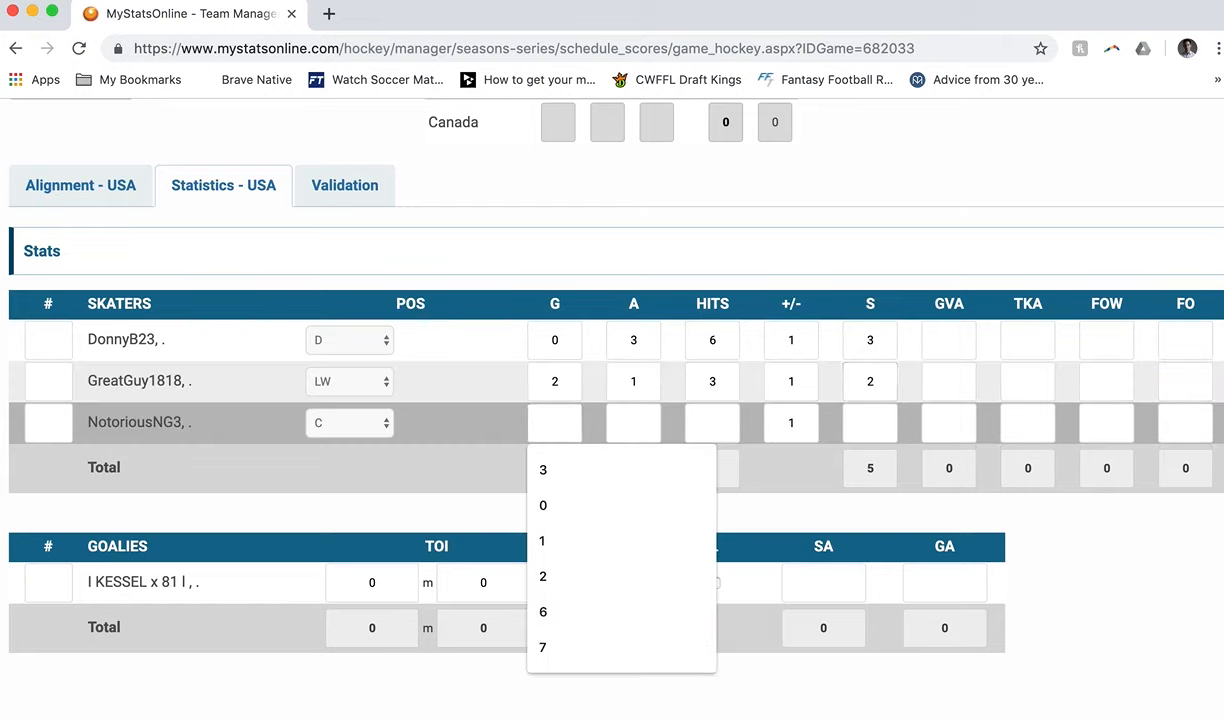
click(822, 698)
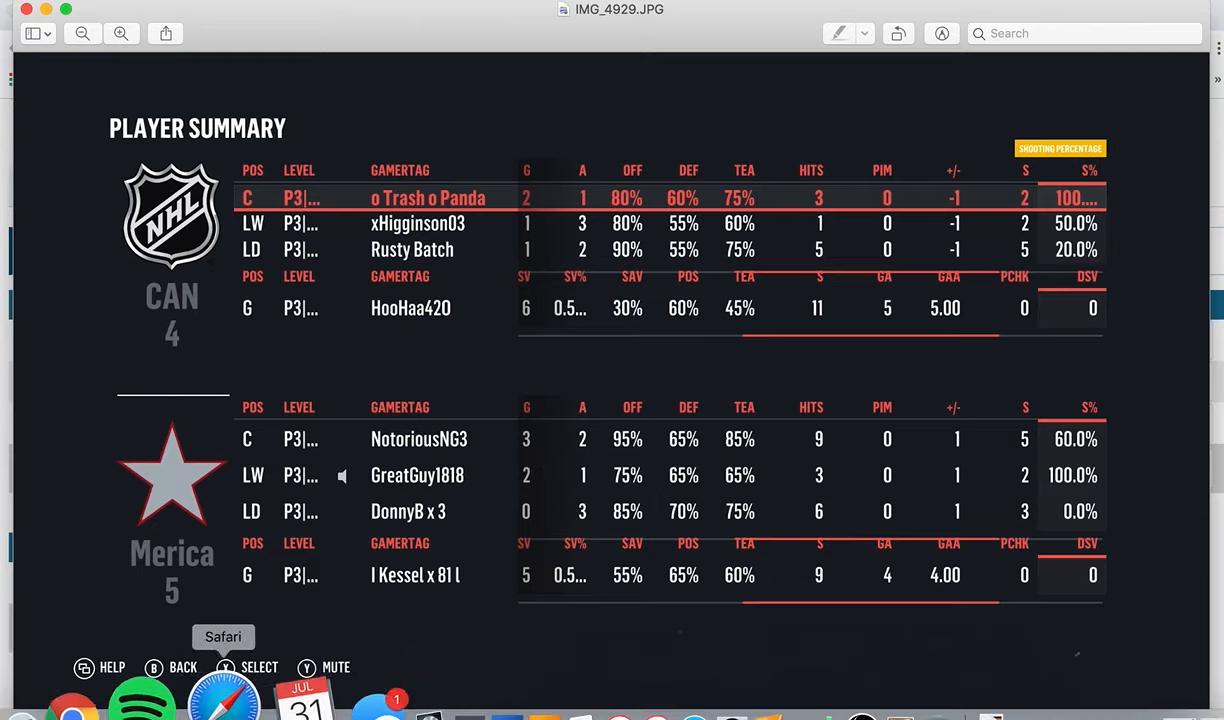
click(145, 705)
text(3)
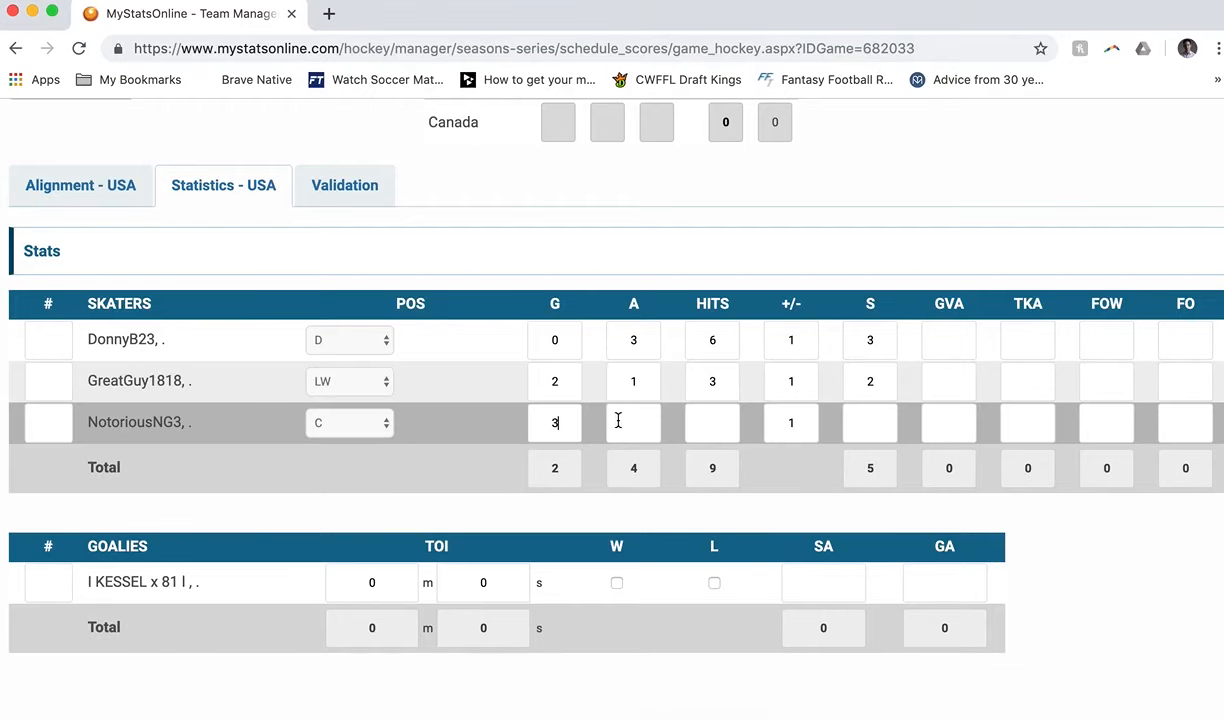
click(617, 421)
text(2)
click(727, 418)
text(9)
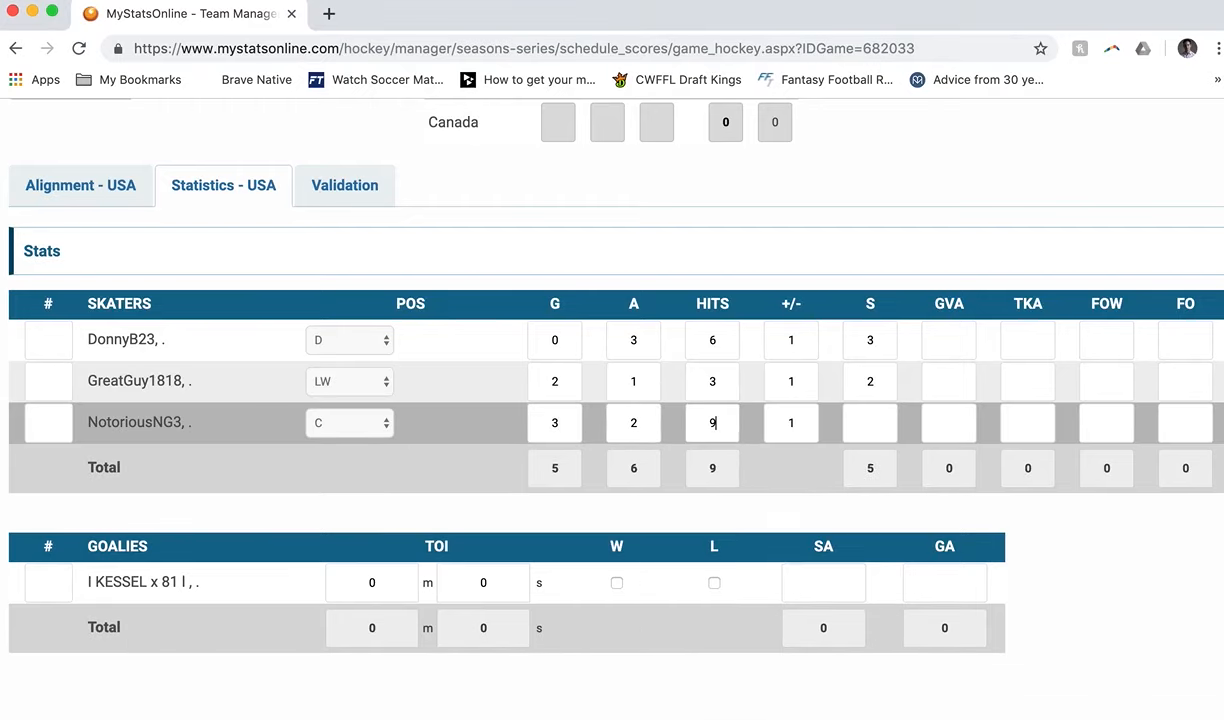
click(866, 423)
text(5)
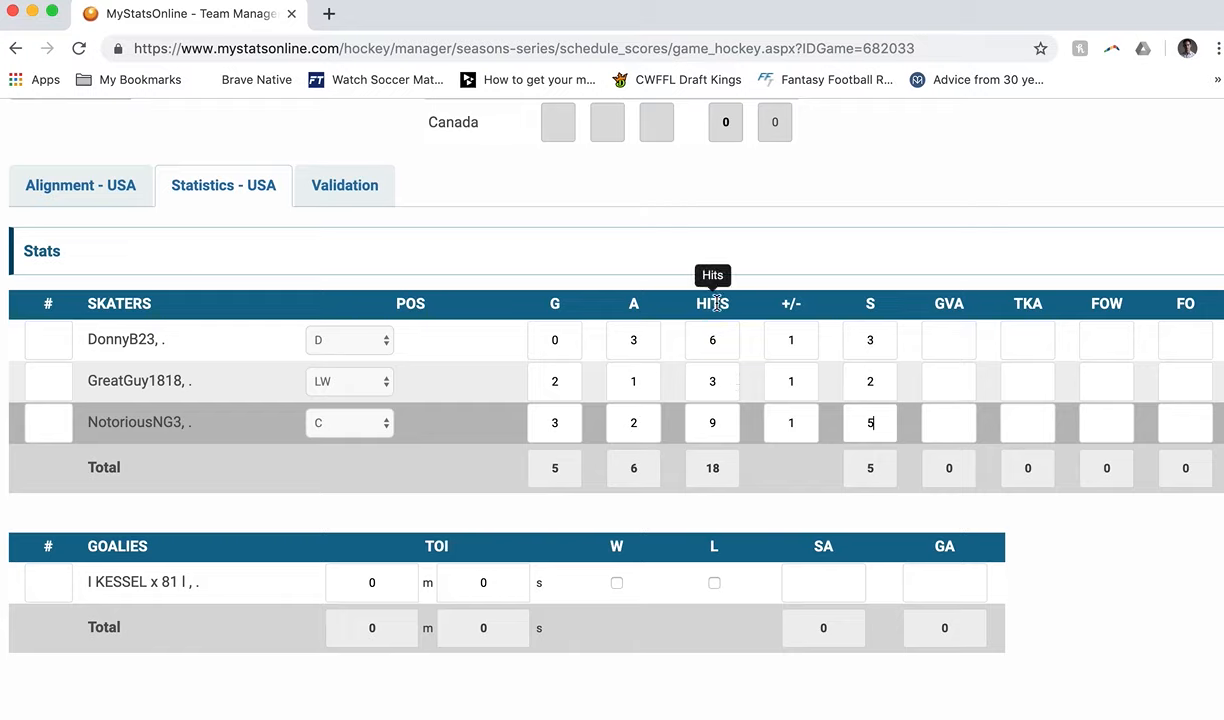
click(792, 486)
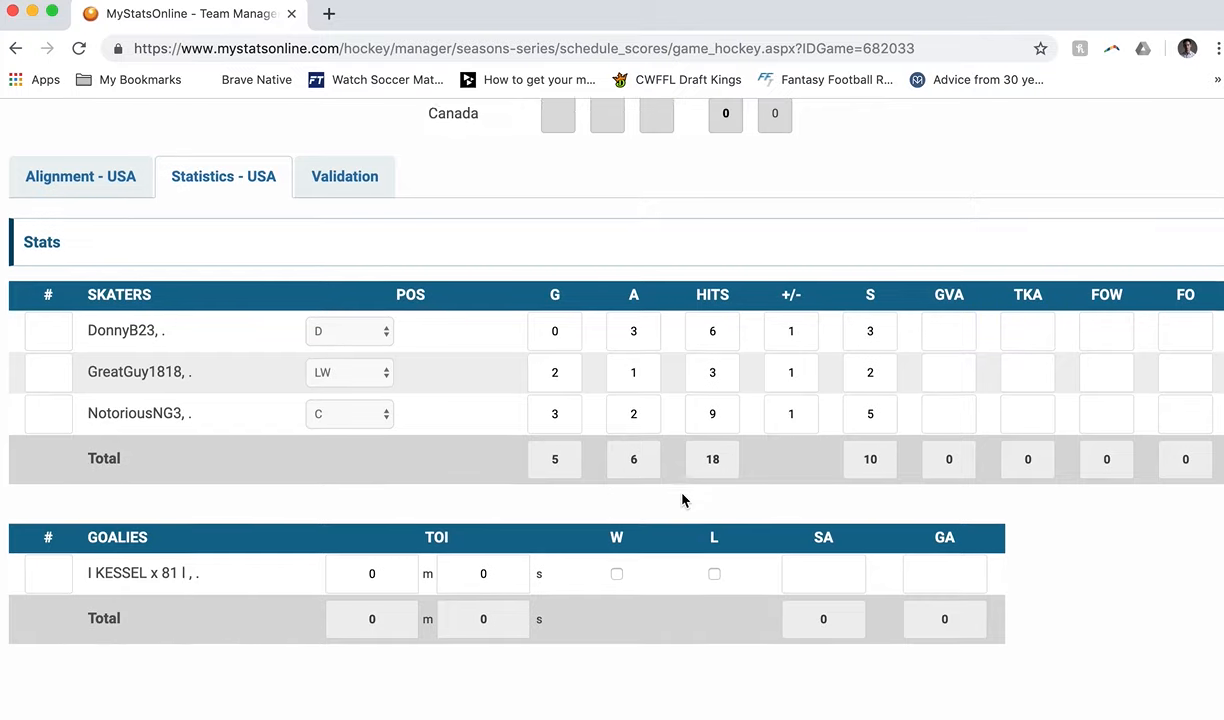
- Give the goalie 60 minutes on ice and record a win
scroll(683, 499, down, 1)
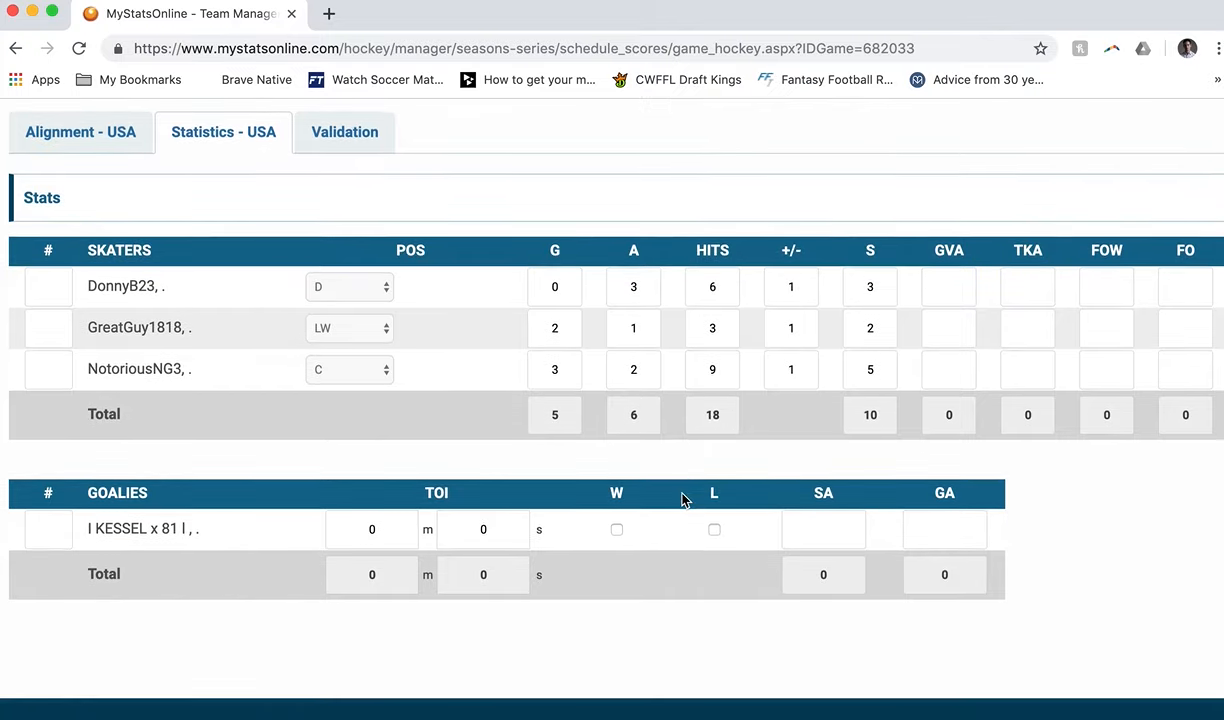
click(370, 528)
text(6)
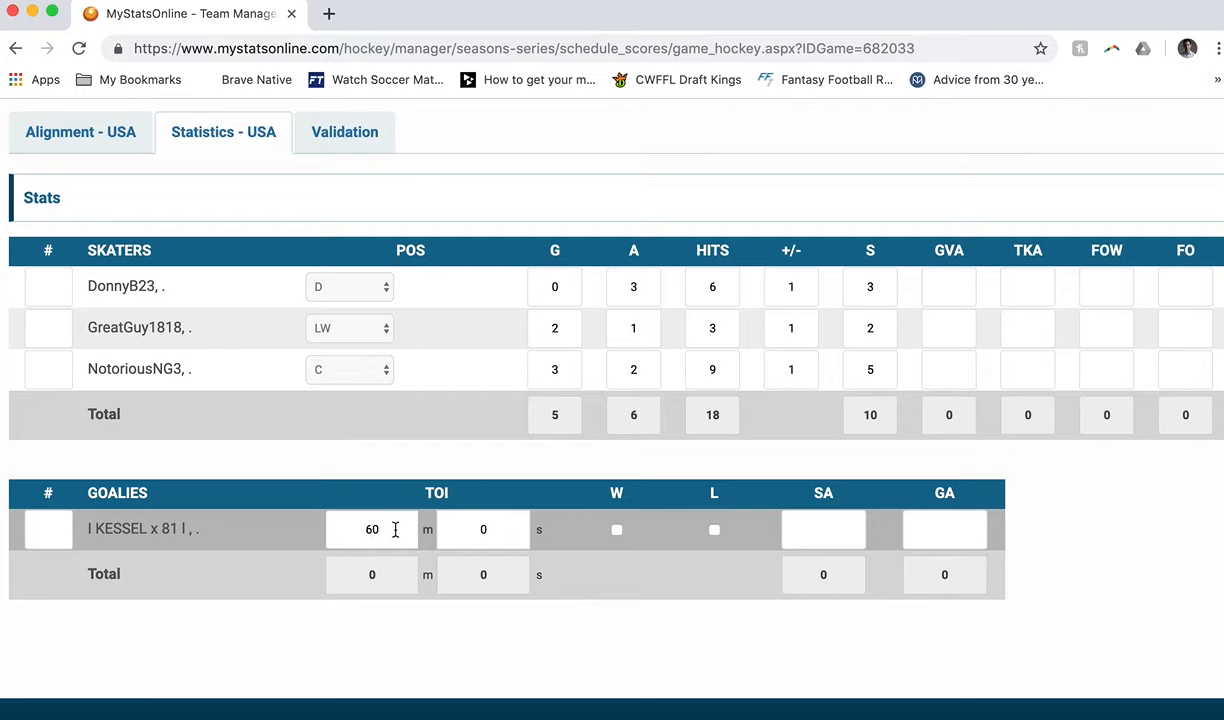
click(617, 531)
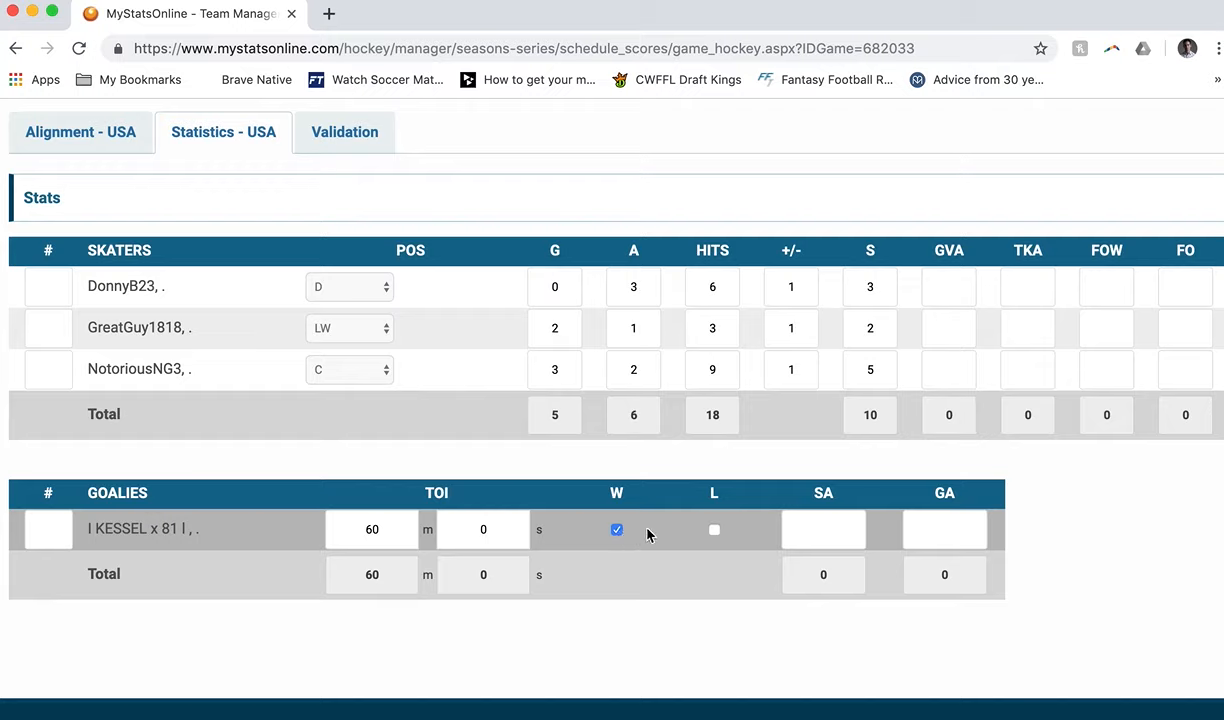
click(820, 530)
click(751, 539)
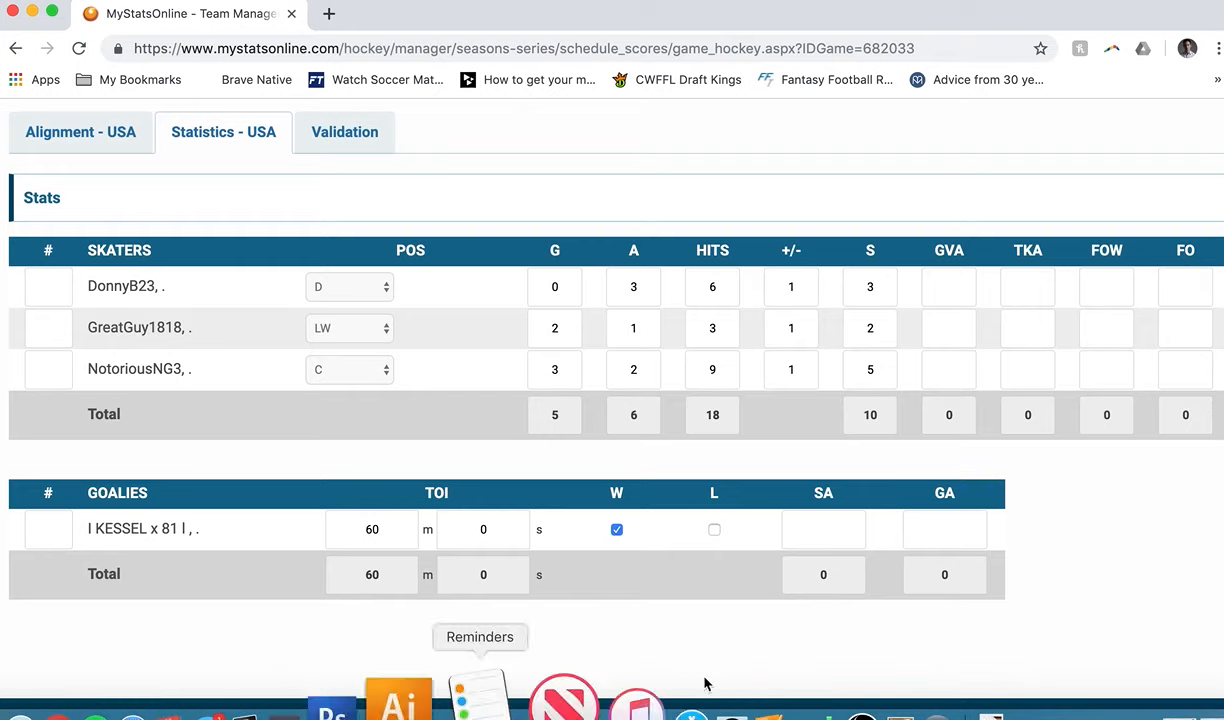
- Enter the goalie's 9 shots against and 4 goals against
click(815, 697)
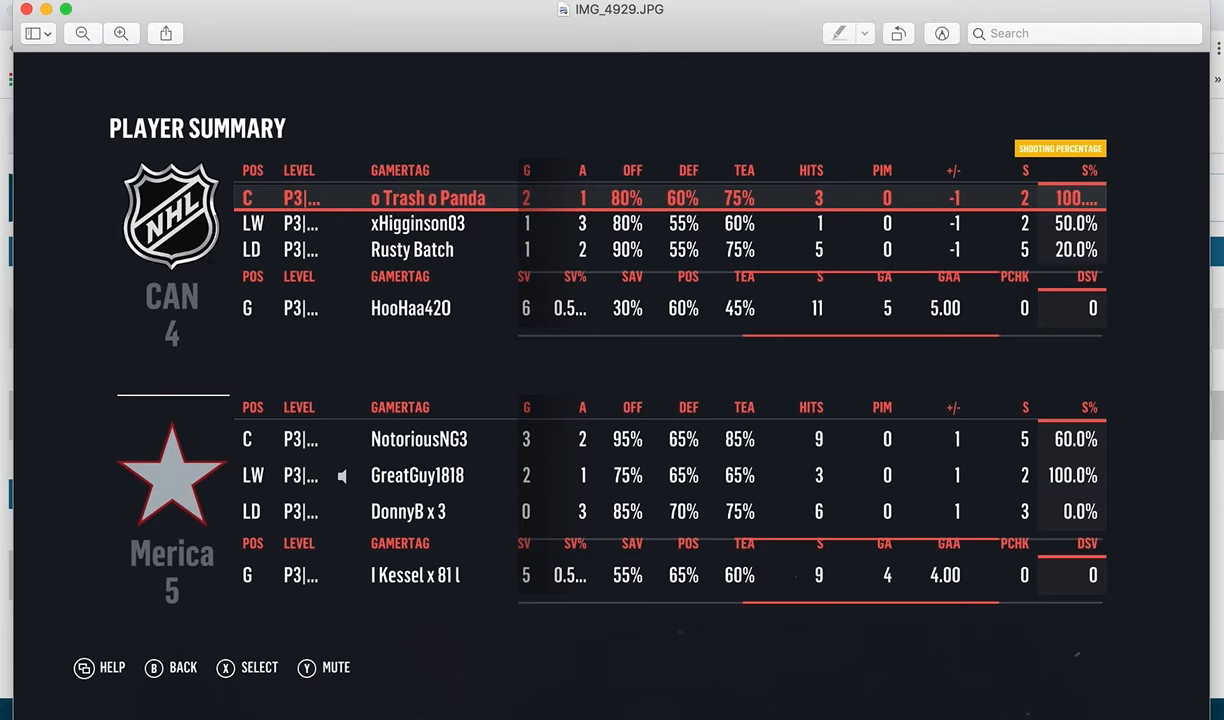
click(174, 705)
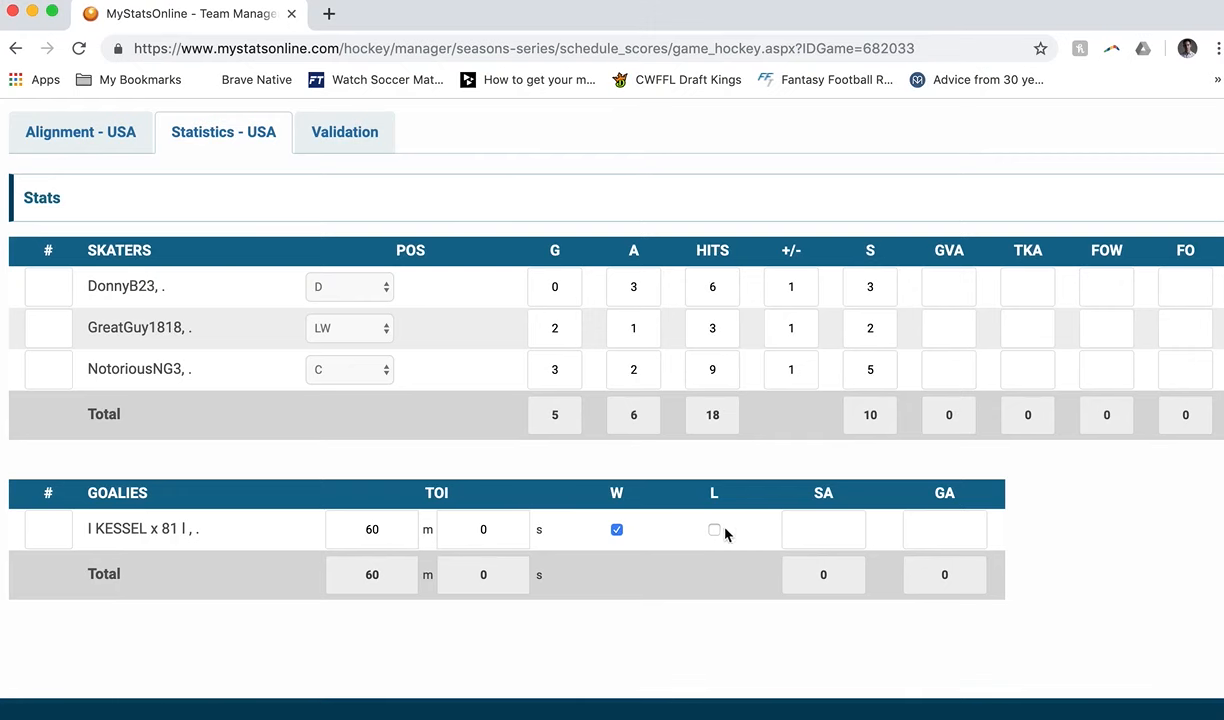
click(806, 529)
text(9)
click(922, 531)
text(4)
click(1060, 547)
scroll(1090, 515, up, 1)
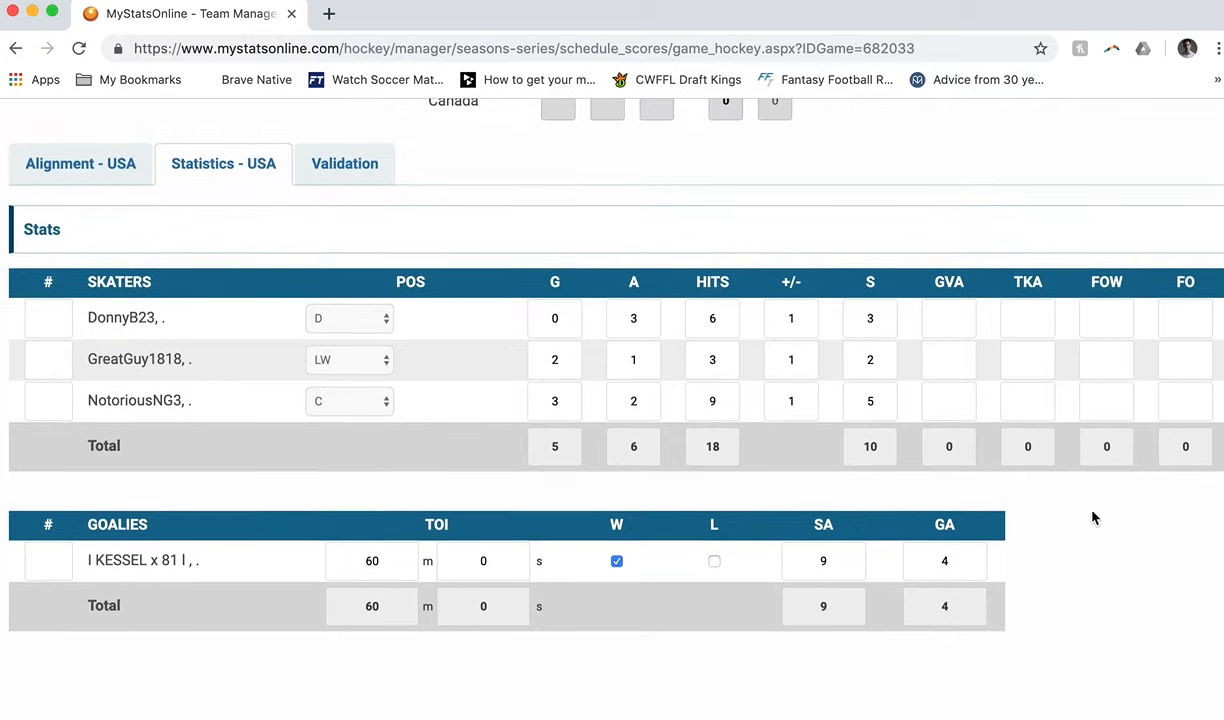
scroll(409, 193, up, 2)
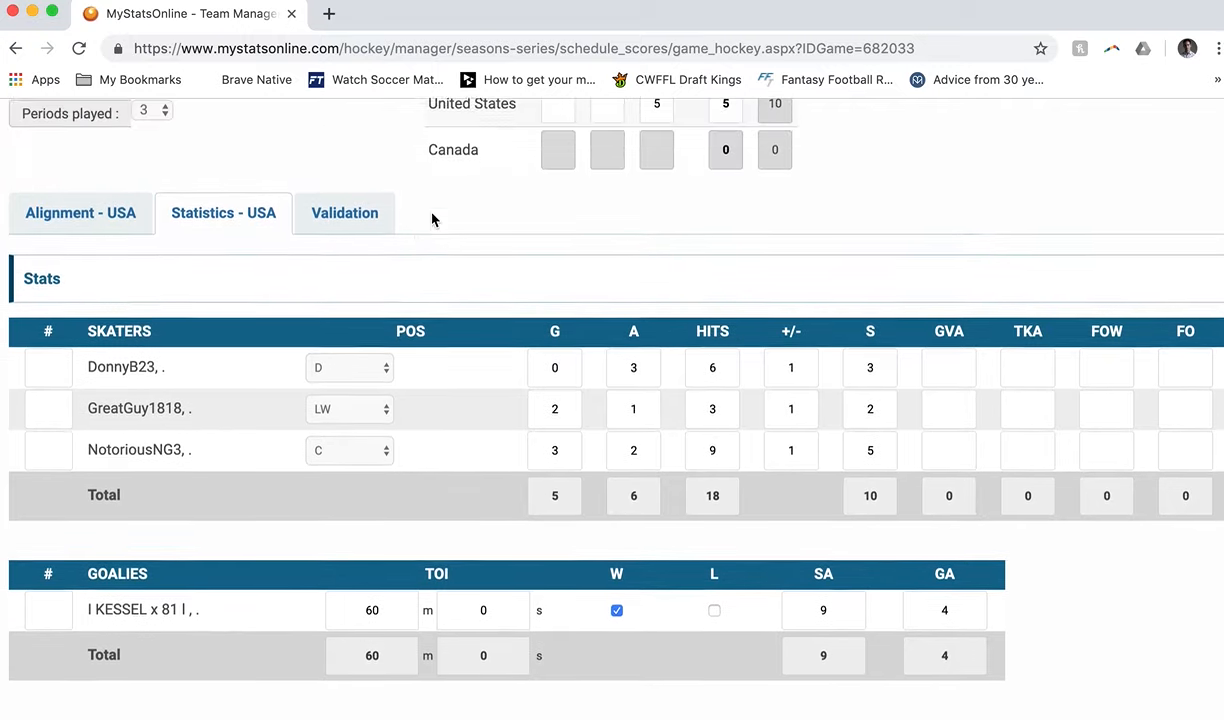
- Run validation and review the flagged goals against (4) and shots against (9) versus Canada's 0
click(362, 224)
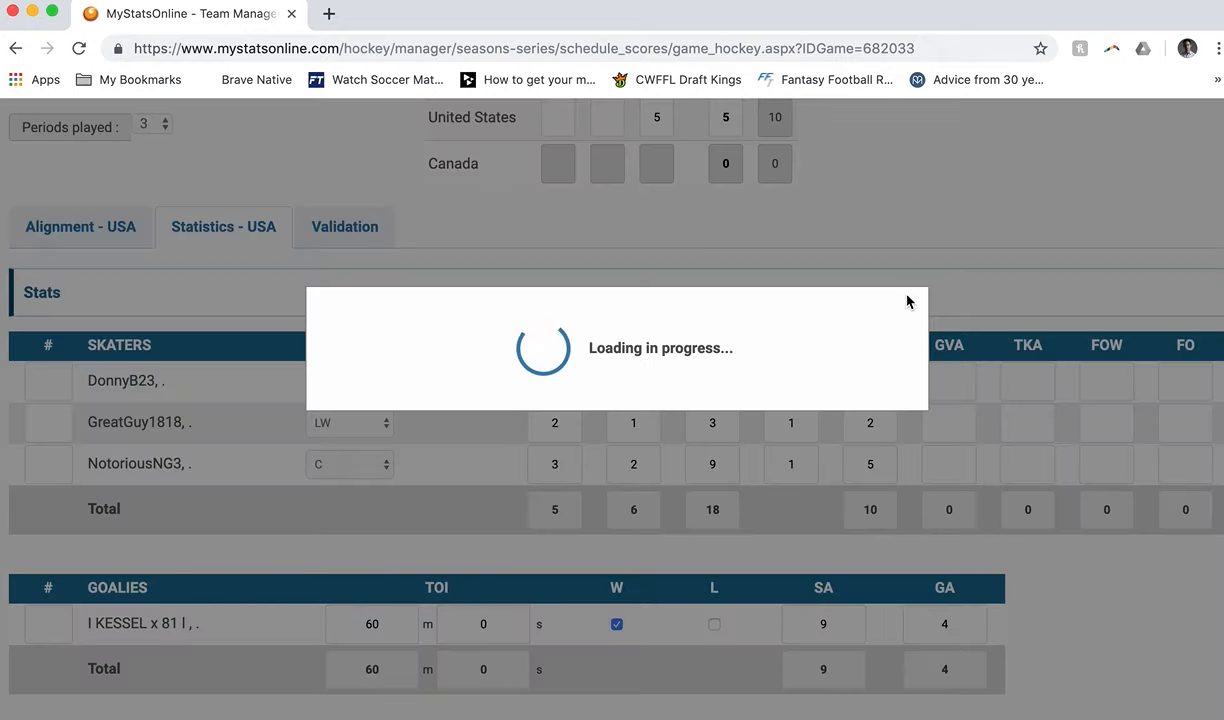
scroll(736, 386, down, 1)
scroll(736, 386, down, 2)
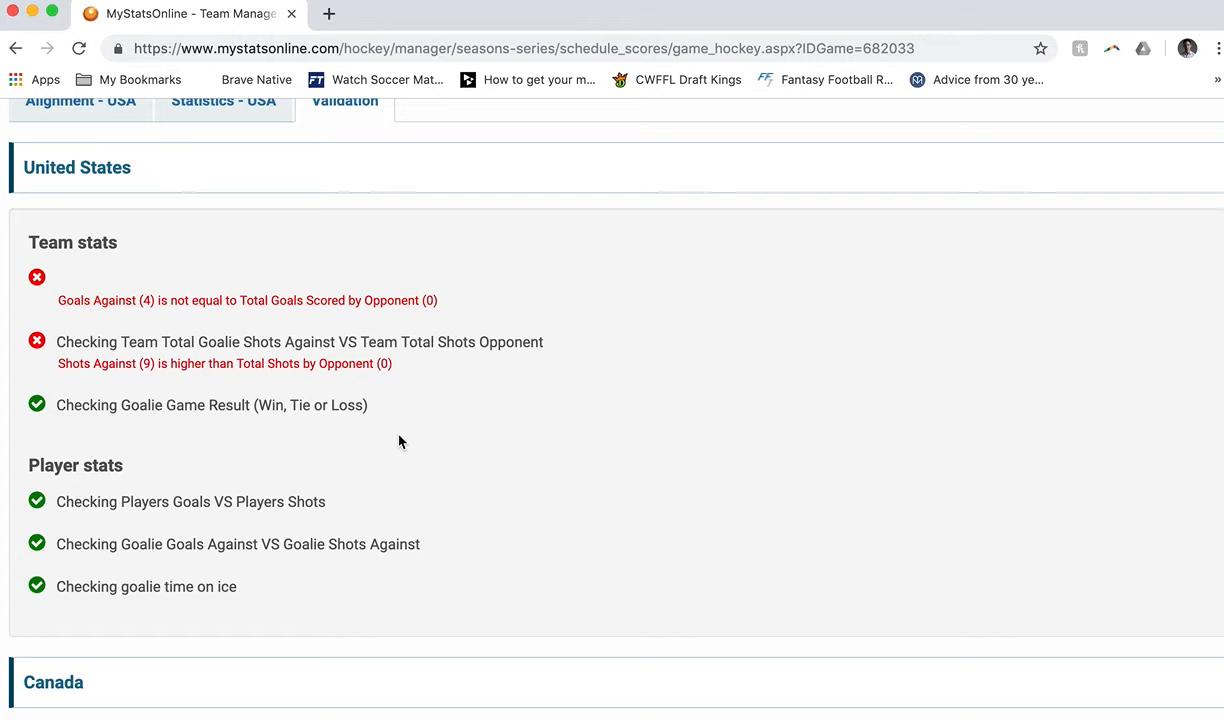
scroll(399, 440, down, 1)
scroll(416, 364, down, 2)
scroll(416, 364, up, 5)
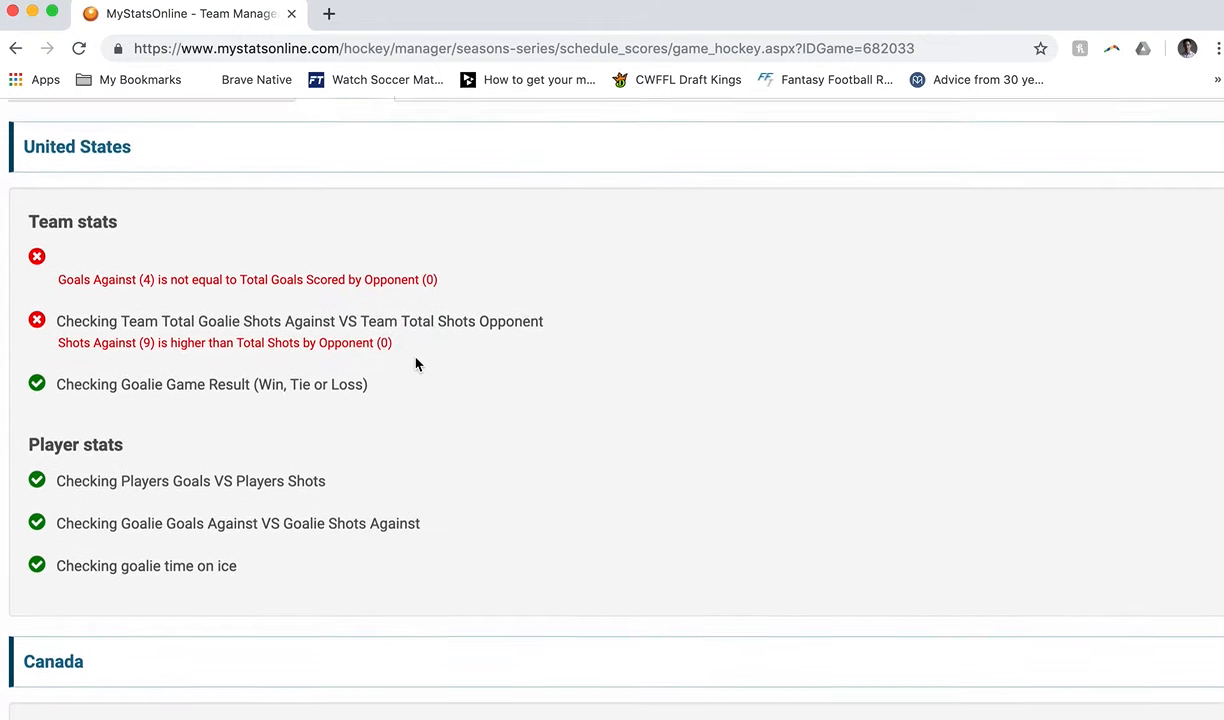
scroll(416, 364, up, 1)
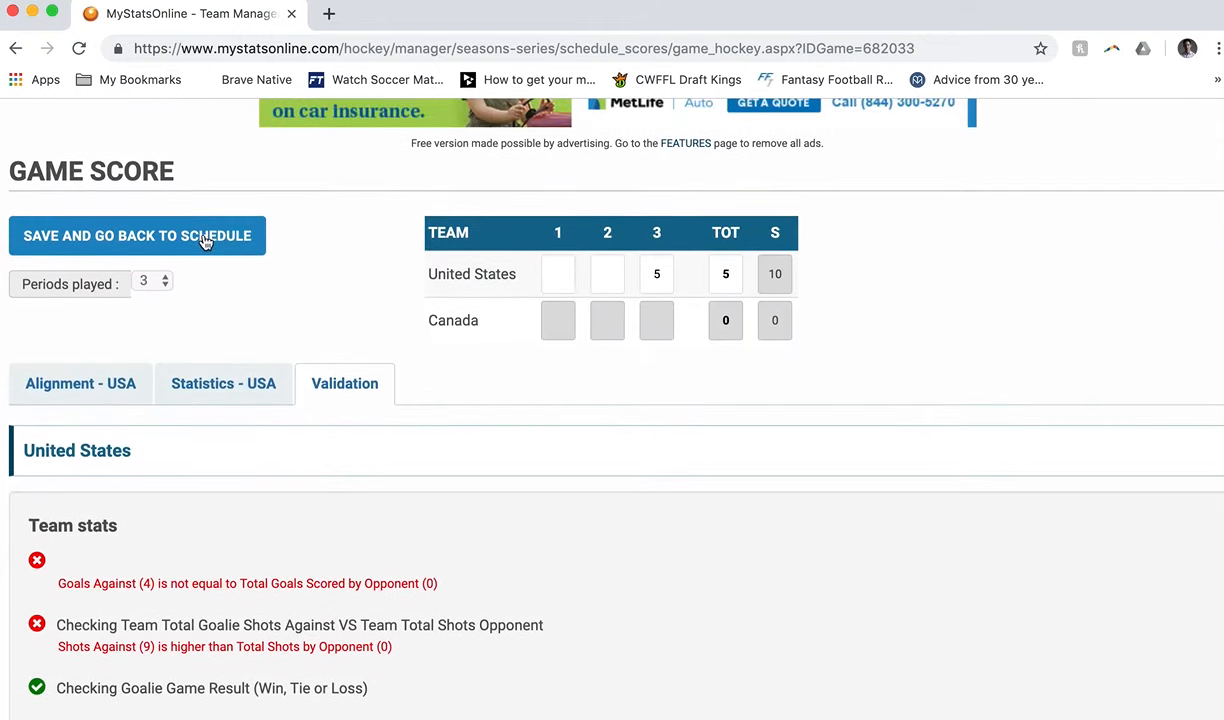
- Save the game sheet, return to the schedule and check the game's Submitted status
click(236, 240)
scroll(323, 527, down, 5)
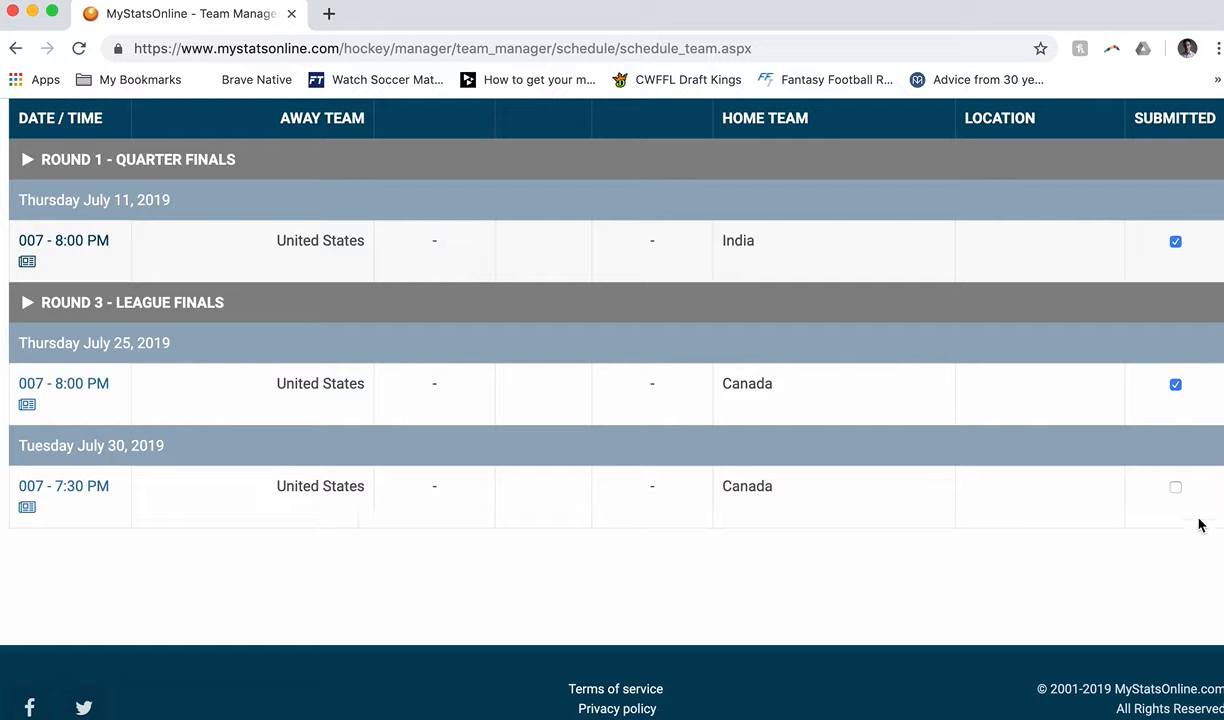
click(1176, 489)
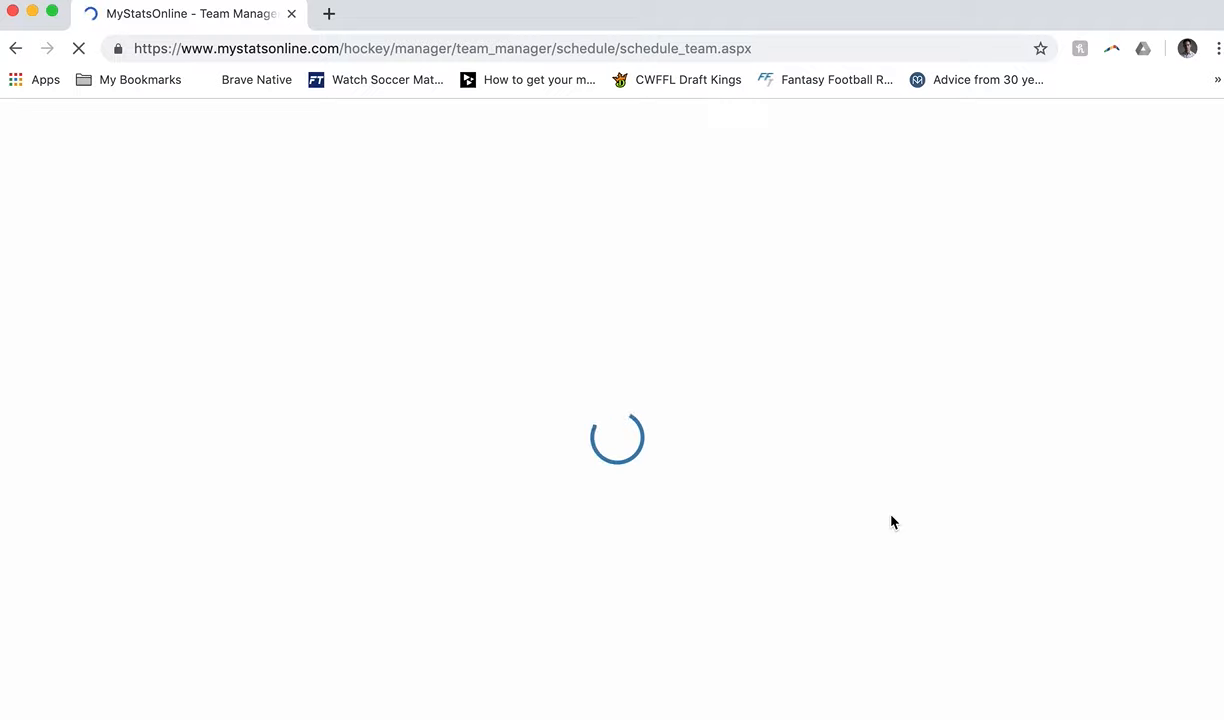